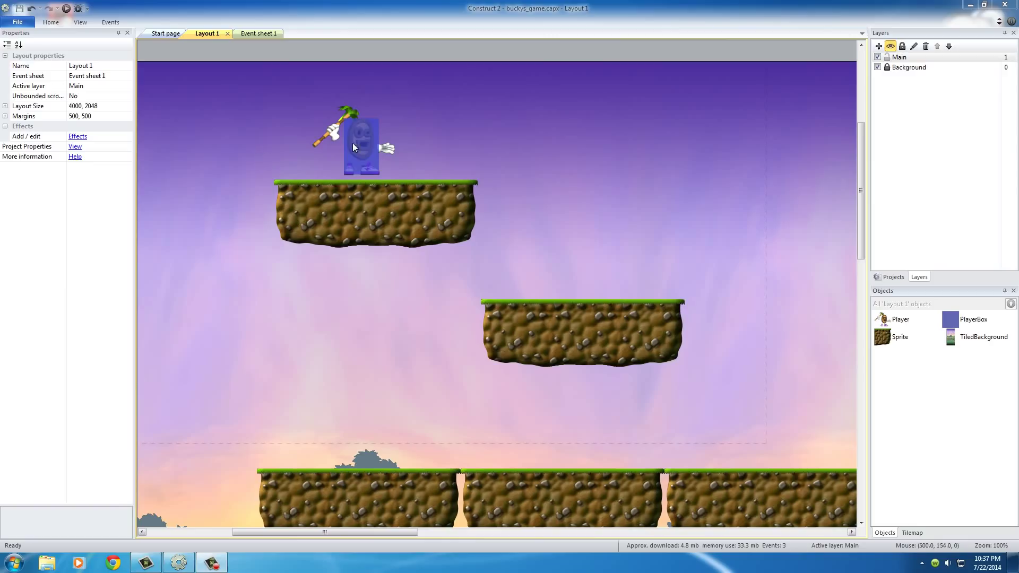
Step: Preview the layout with F5, walk and jump the character, then close the preview
key("F5")
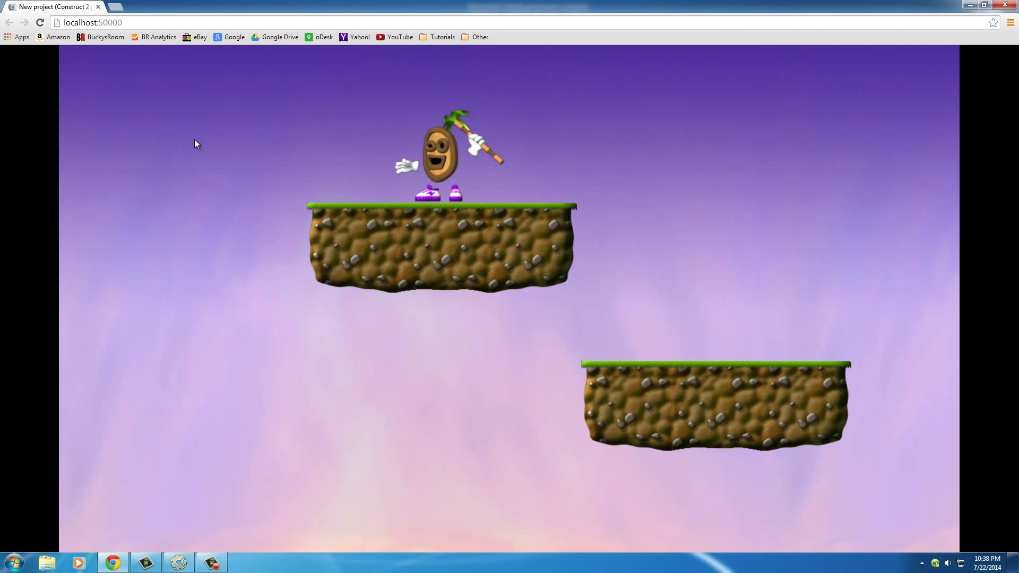
key("Right")
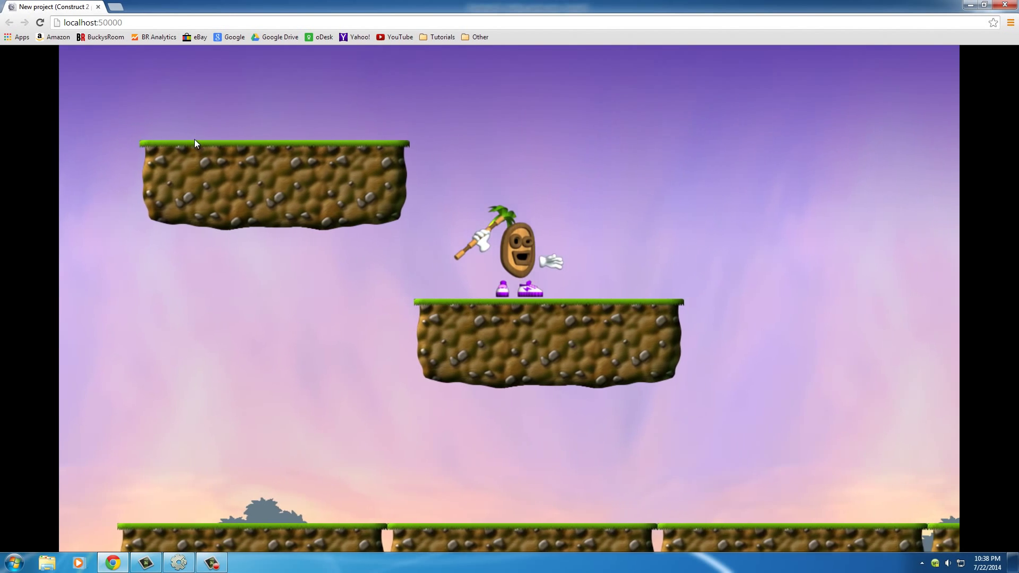
key("Left")
key("Right")
key("Left")
key("Right")
key("Left")
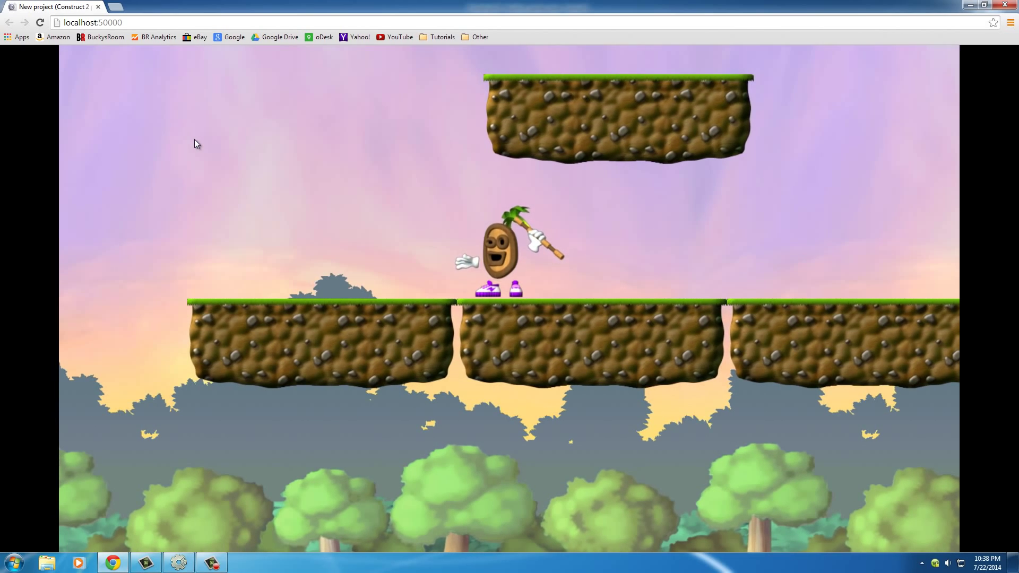
key("Left")
key("Right")
key("Up")
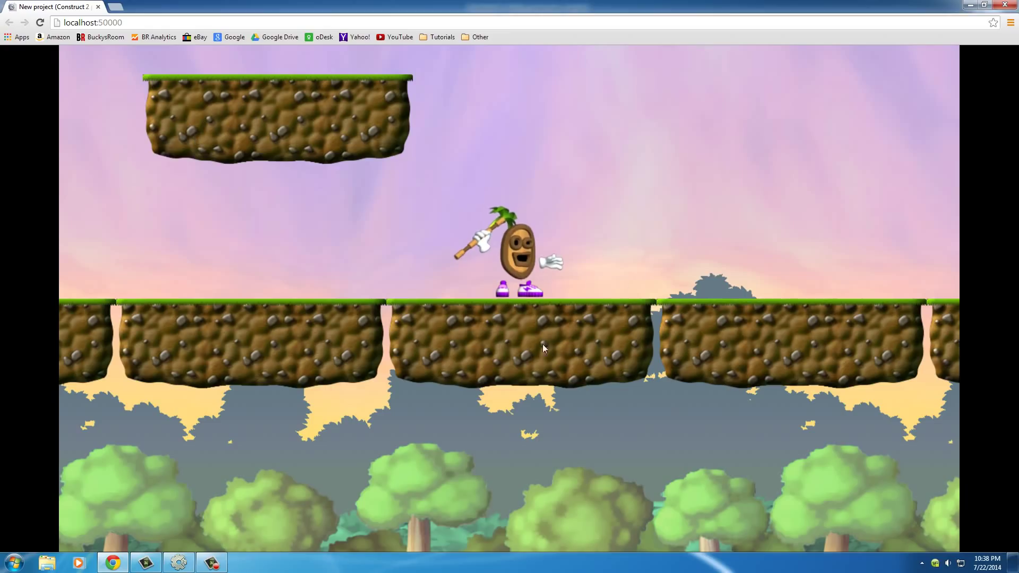
left_click(1005, 4)
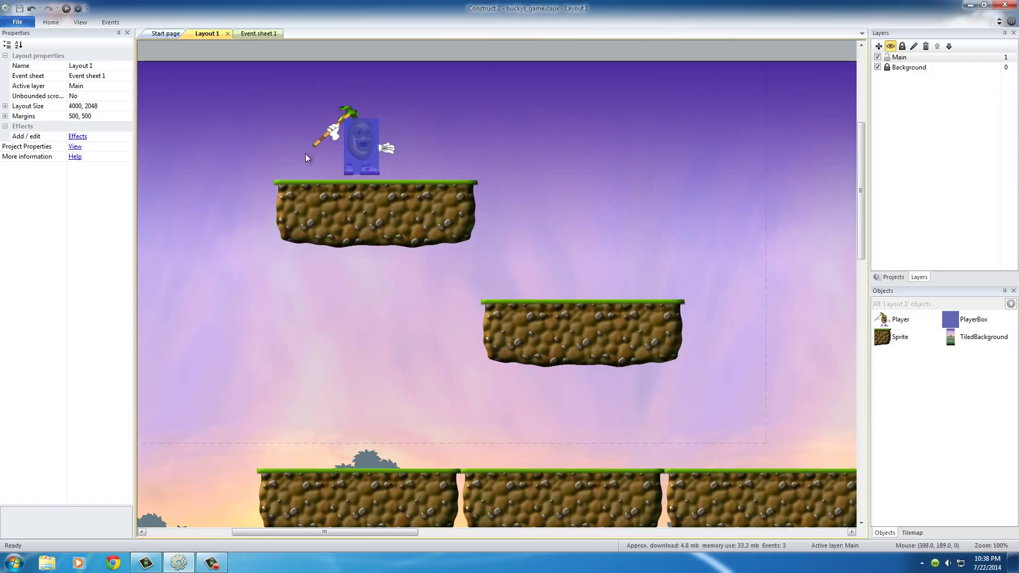
Step: Bring up the Player sprite's 11-frame Idle animation in the image editor
left_click(326, 129)
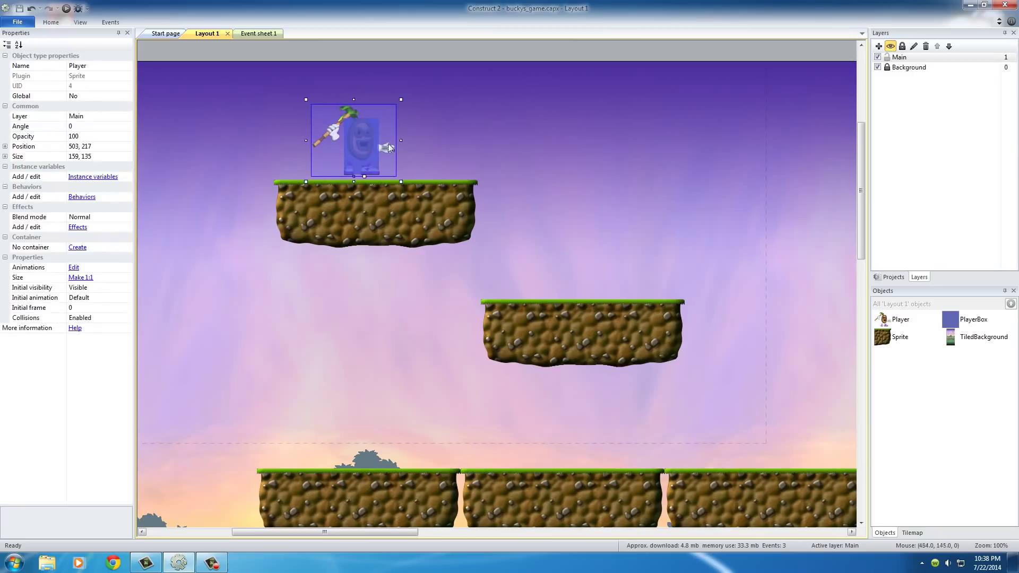
left_click(548, 152)
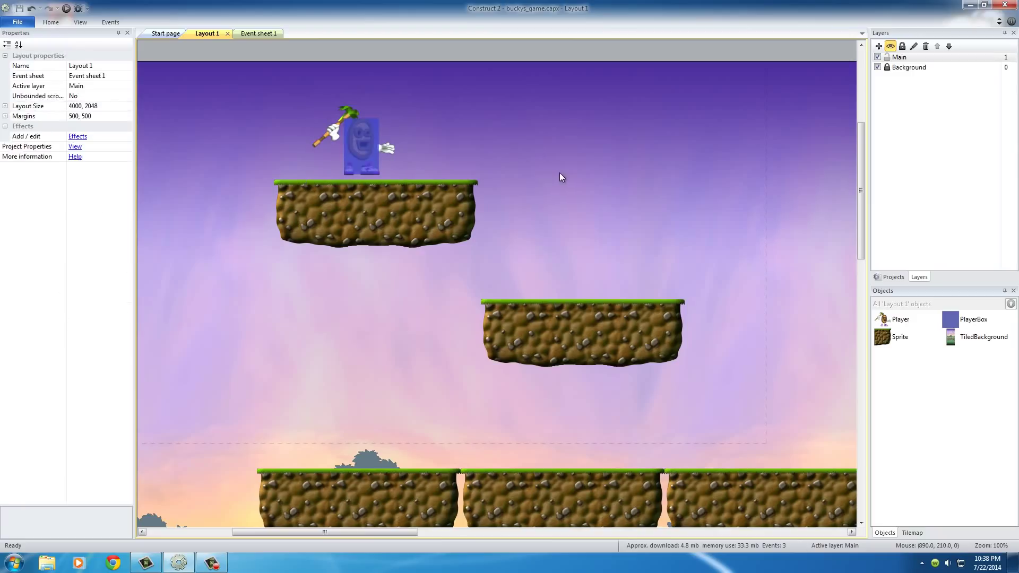
double_click(318, 141)
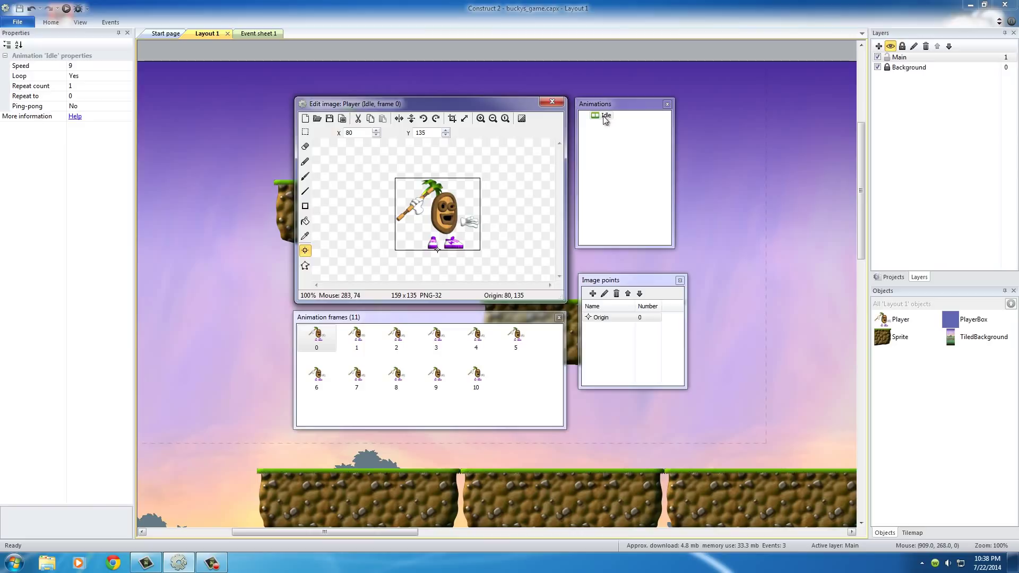
Step: Add a Player animation named IdleToRun and select its single empty frame
right_click(600, 145)
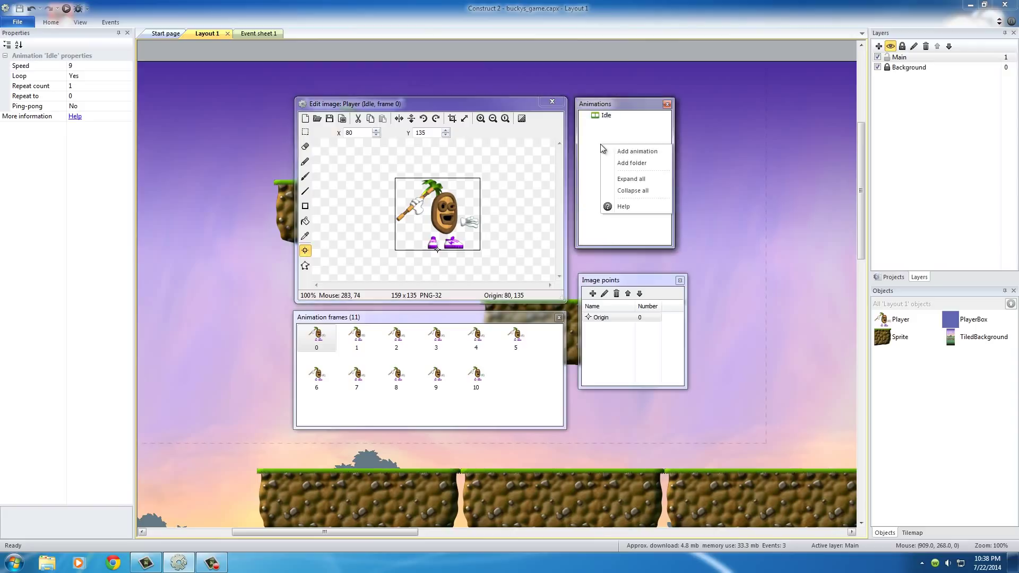
left_click(631, 151)
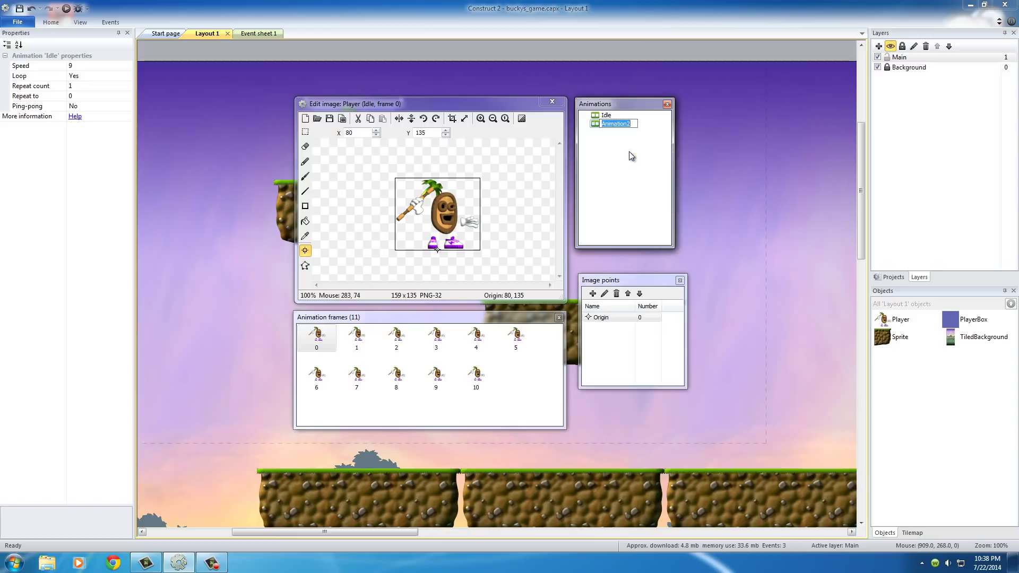
key("BackSpace")
left_click(596, 125)
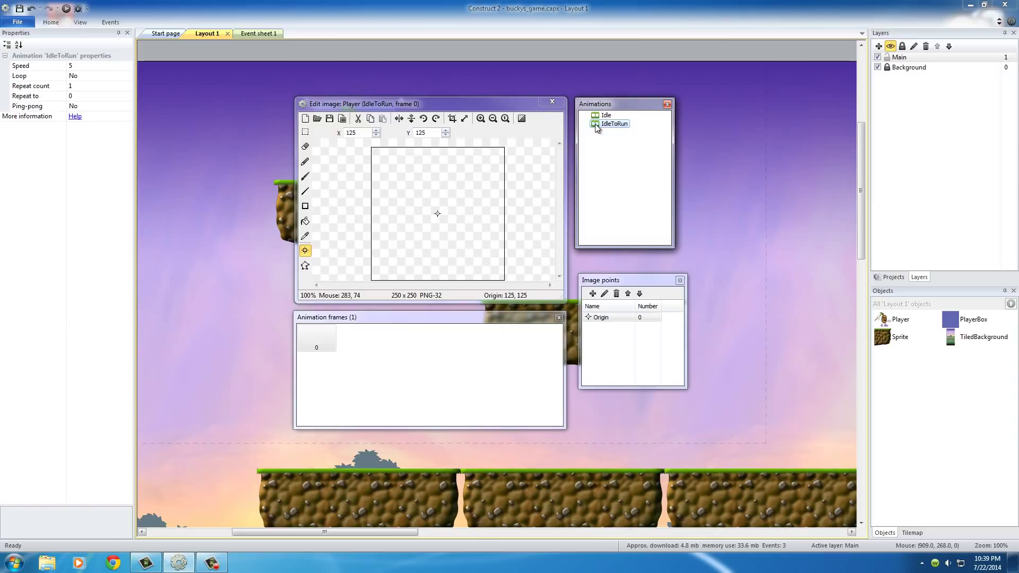
left_click(600, 116)
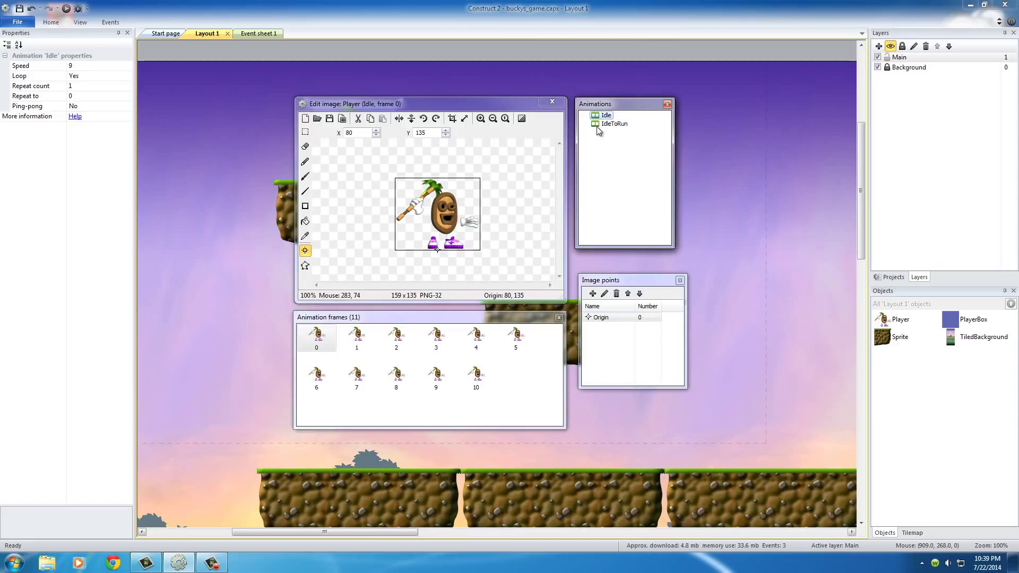
left_click(596, 126)
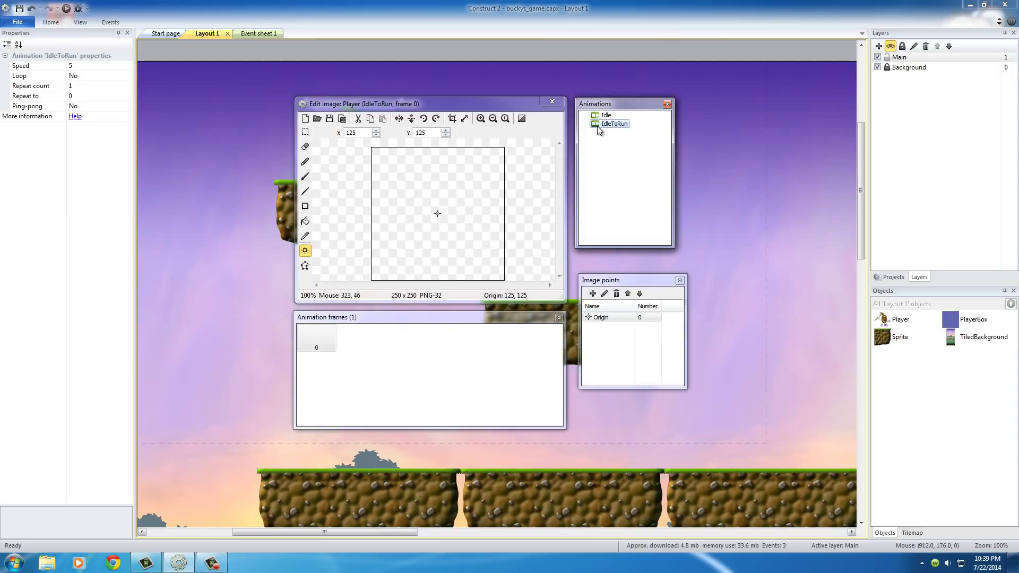
Step: Import the Idle_to_run strip from Player/Idle to run(tween) as 7 x 1 cells
right_click(436, 370)
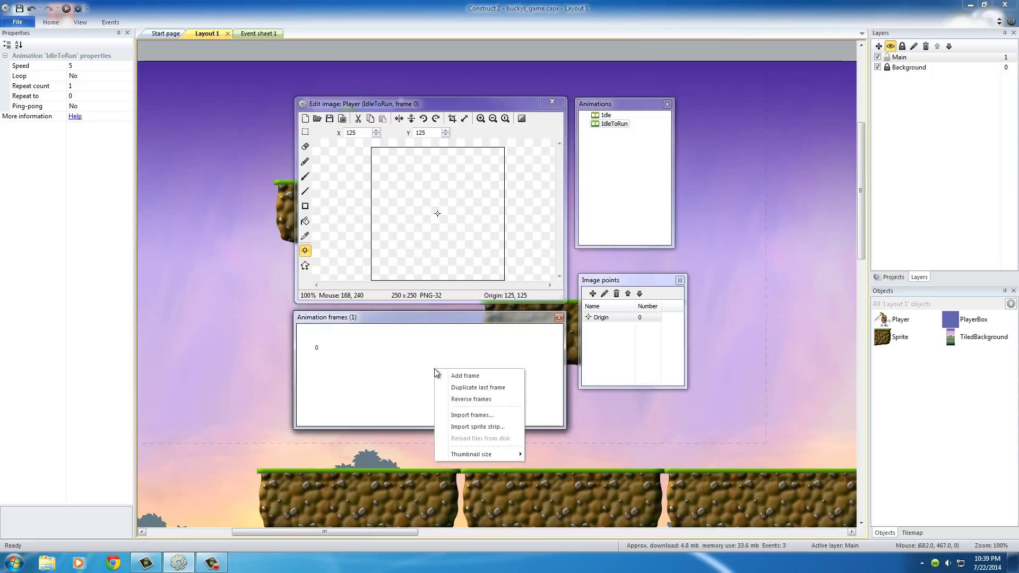
left_click(485, 425)
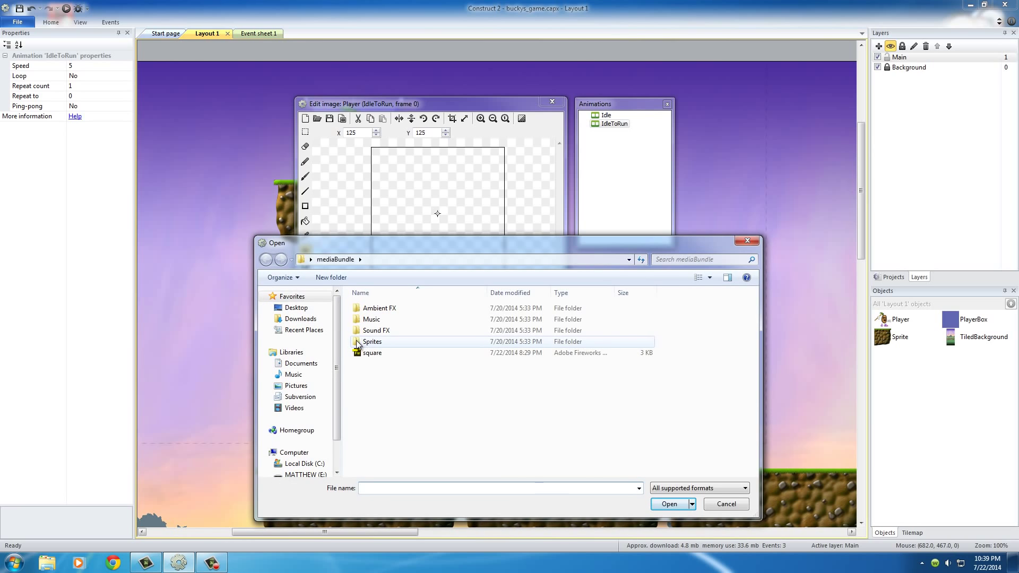
double_click(364, 343)
double_click(357, 321)
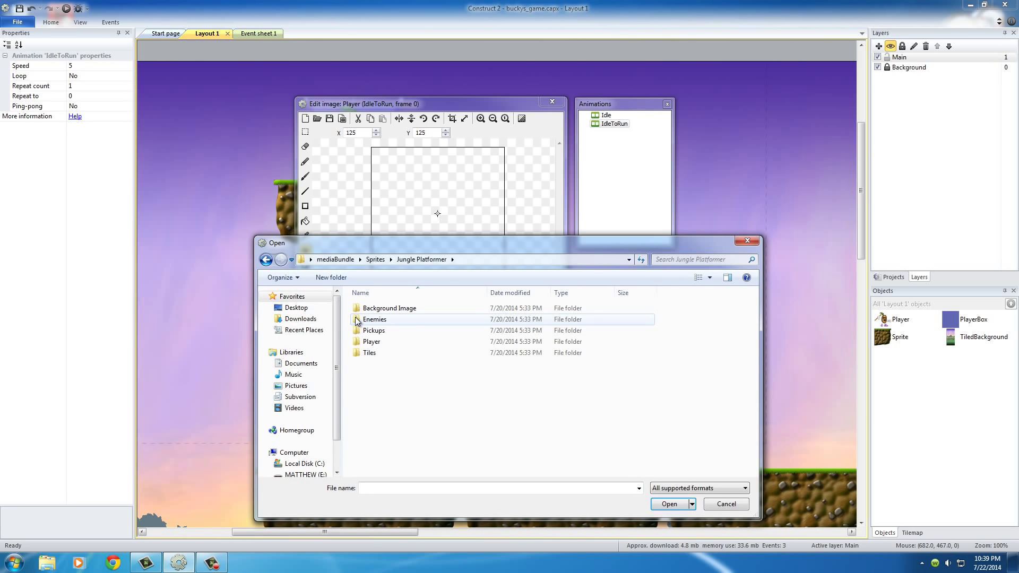
double_click(366, 342)
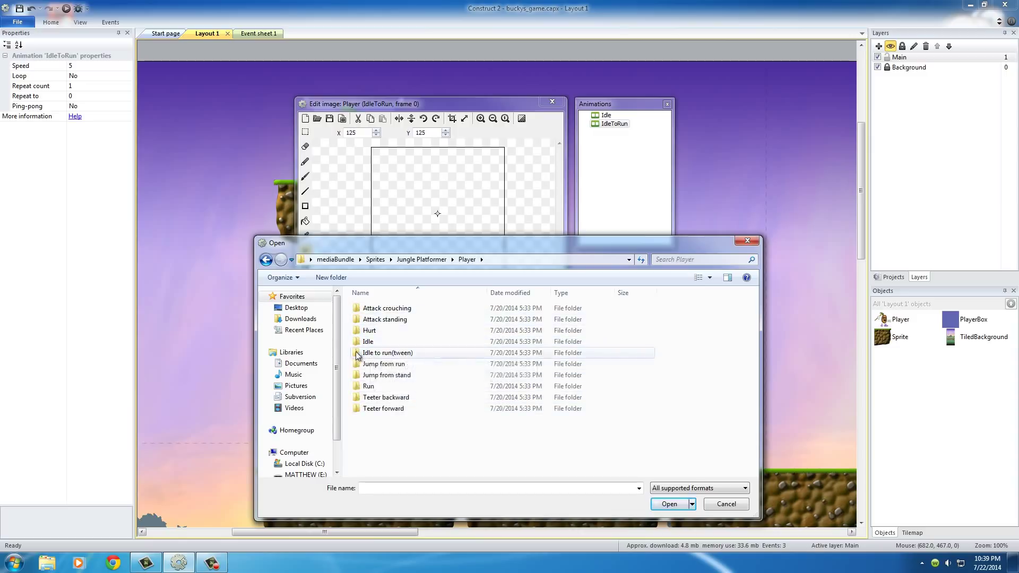
double_click(357, 353)
left_click(371, 335)
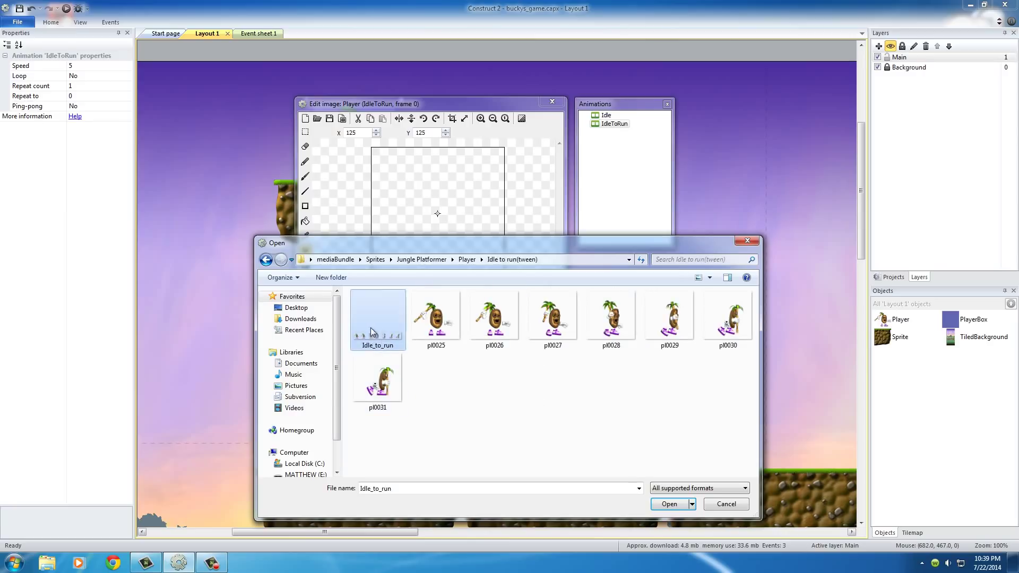
left_click(666, 507)
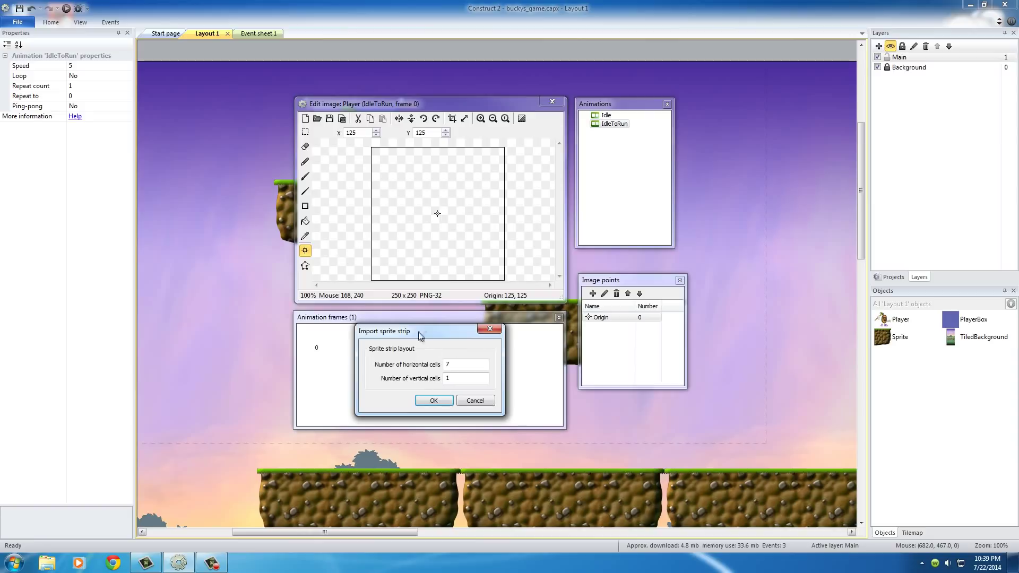
left_click(433, 401)
Step: Delete the empty first frame, crop transparent edges, and review the IdleToRun frames
right_click(321, 339)
left_click(350, 361)
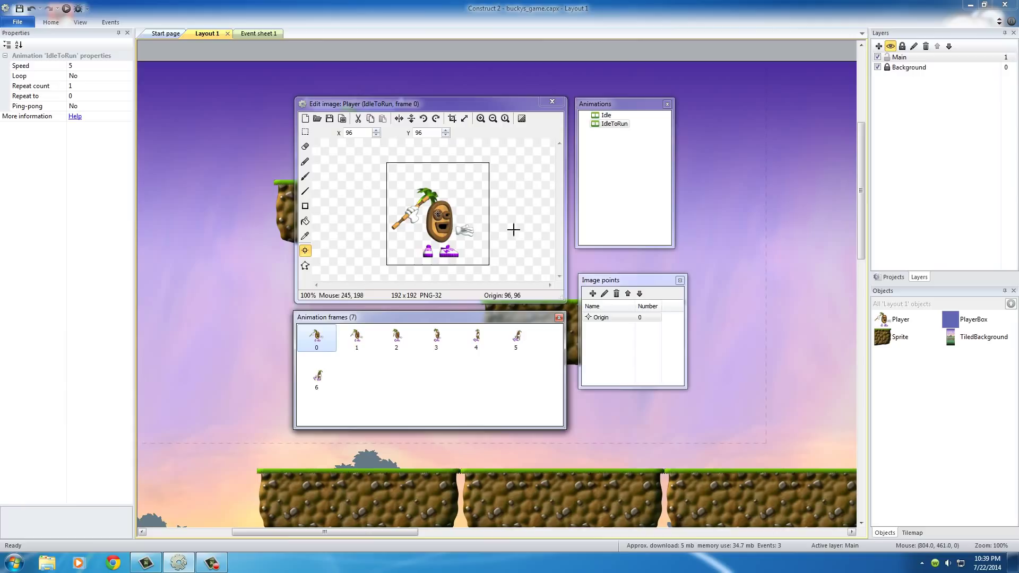
left_click(452, 121, "shift")
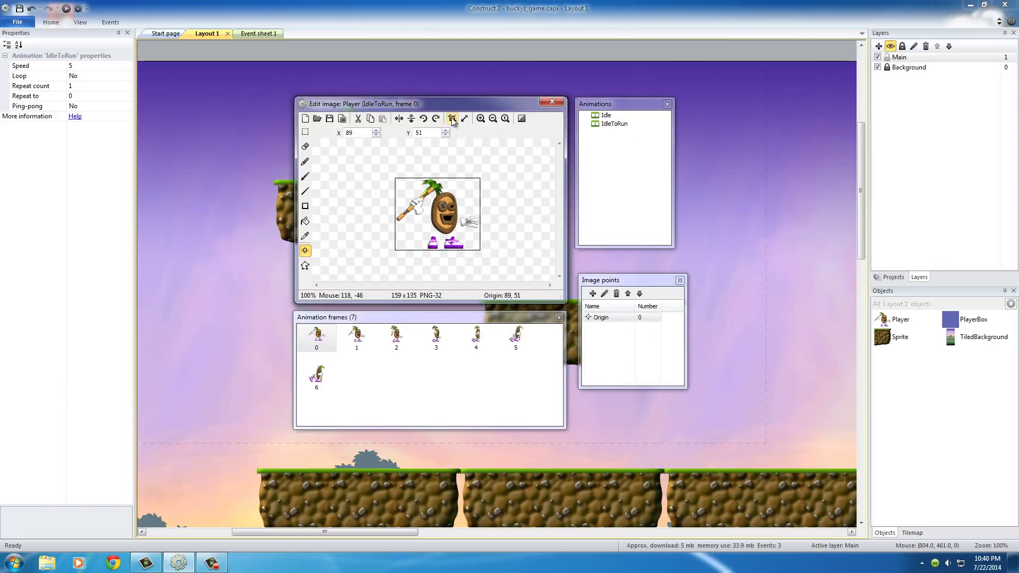
left_click(356, 339)
left_click(434, 342)
left_click(405, 344)
left_click(317, 340)
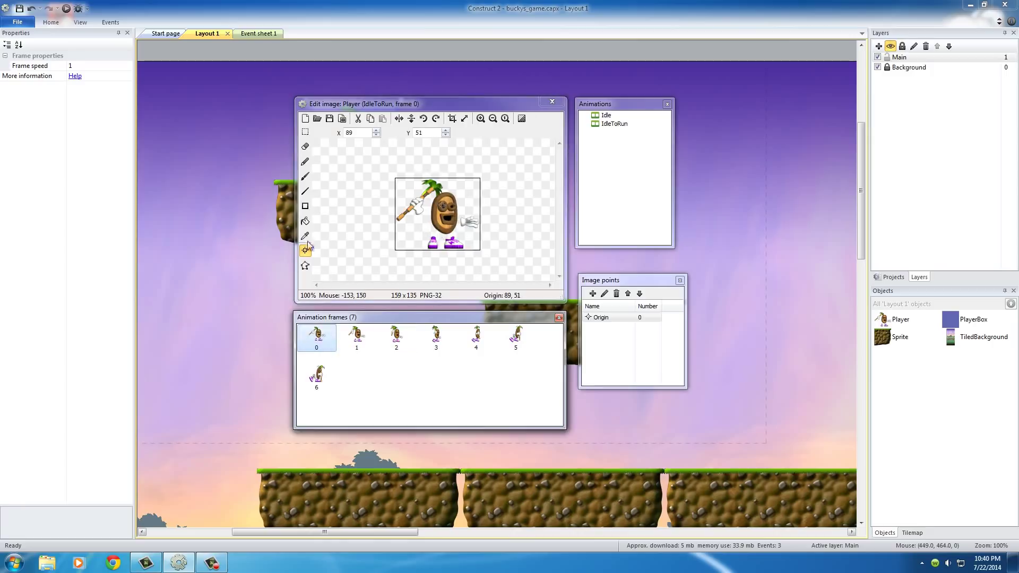
Step: Put the origin at bottom centre, apply it to the whole animation, and verify each frame
left_click(306, 252)
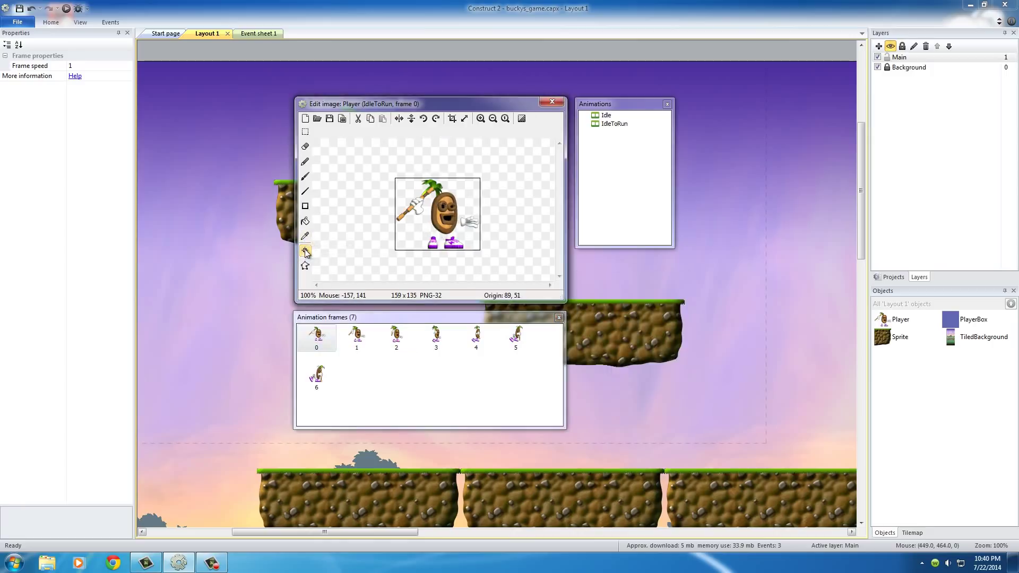
left_click(306, 252)
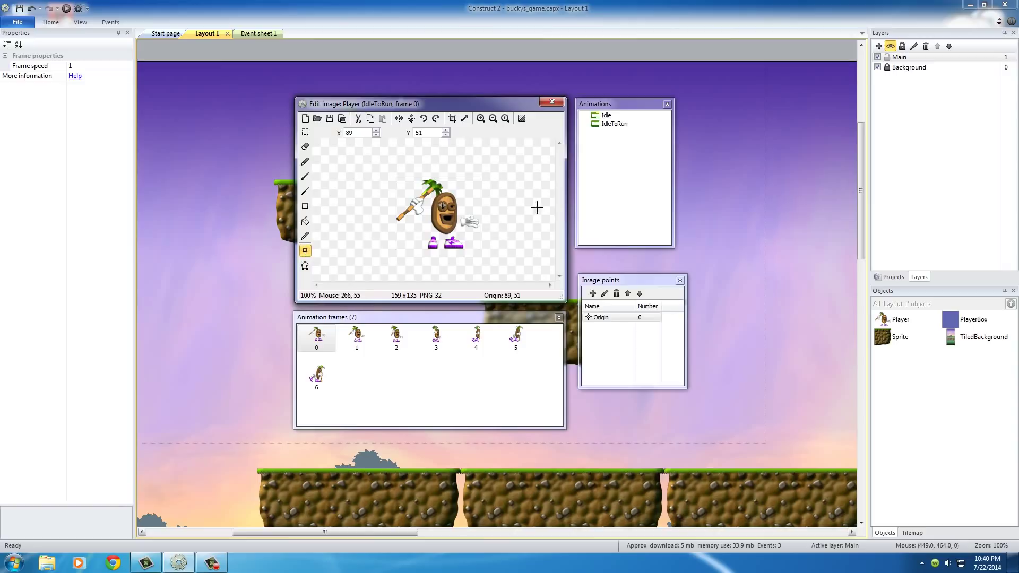
key("KP_2")
left_click(606, 319)
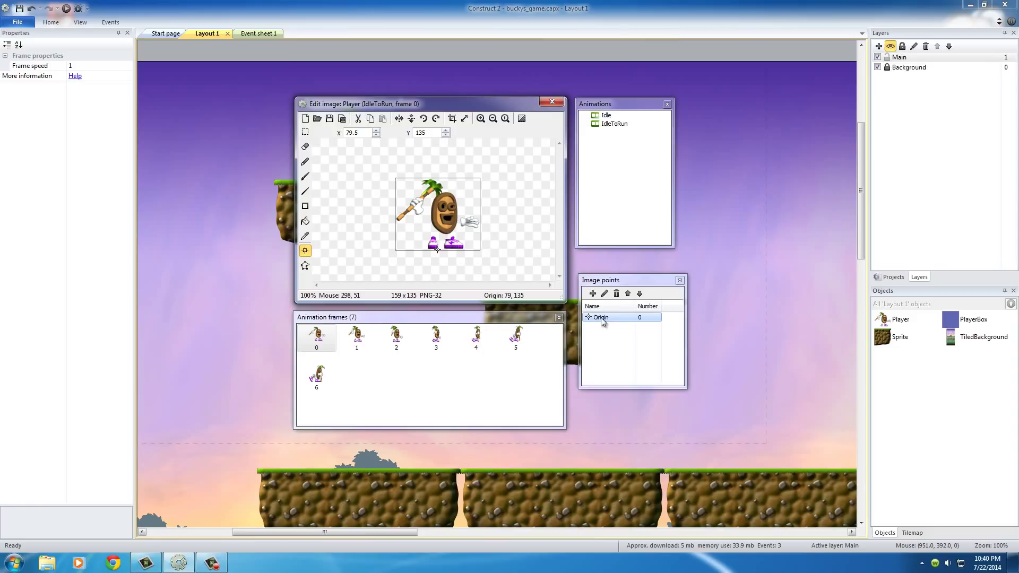
right_click(601, 319)
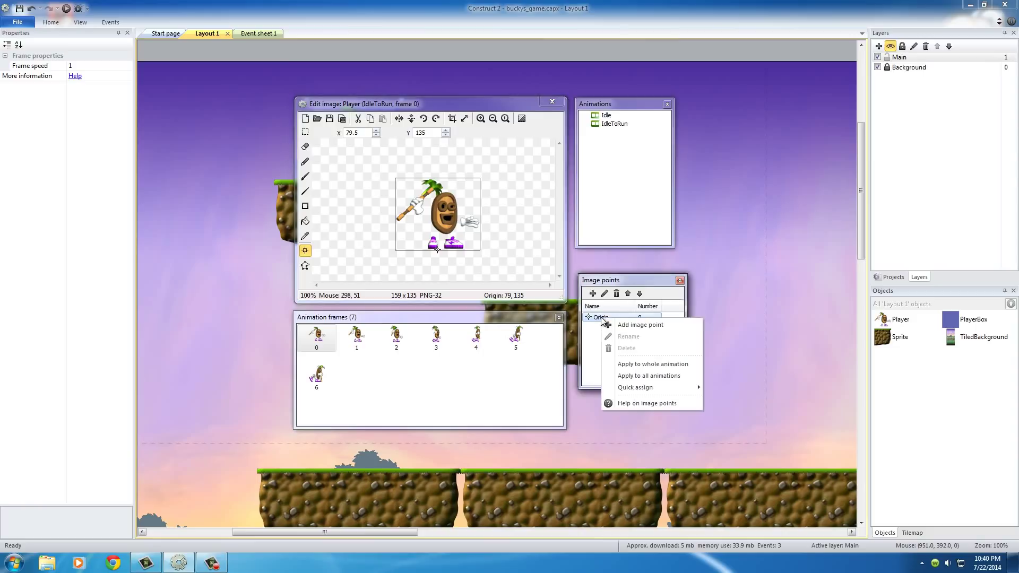
left_click(650, 365)
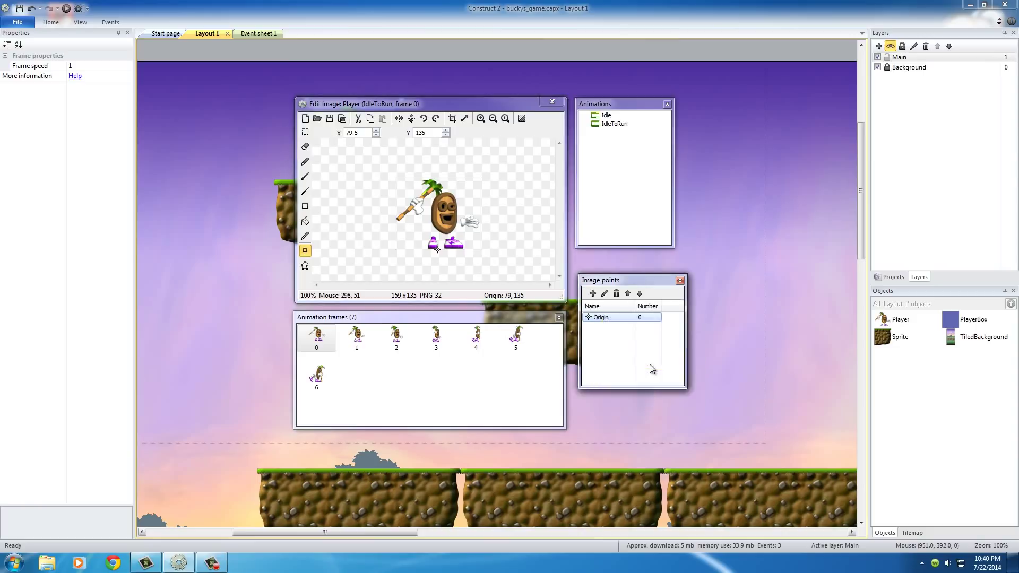
left_click(357, 344)
key("Right")
key("Right")
key("Right")
key("Right")
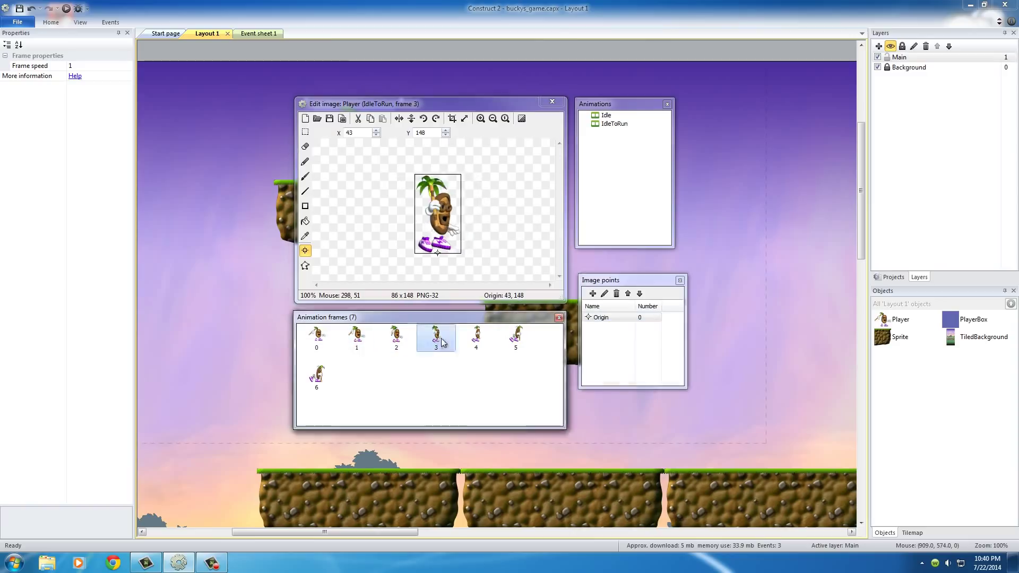
key("Right")
key("Up")
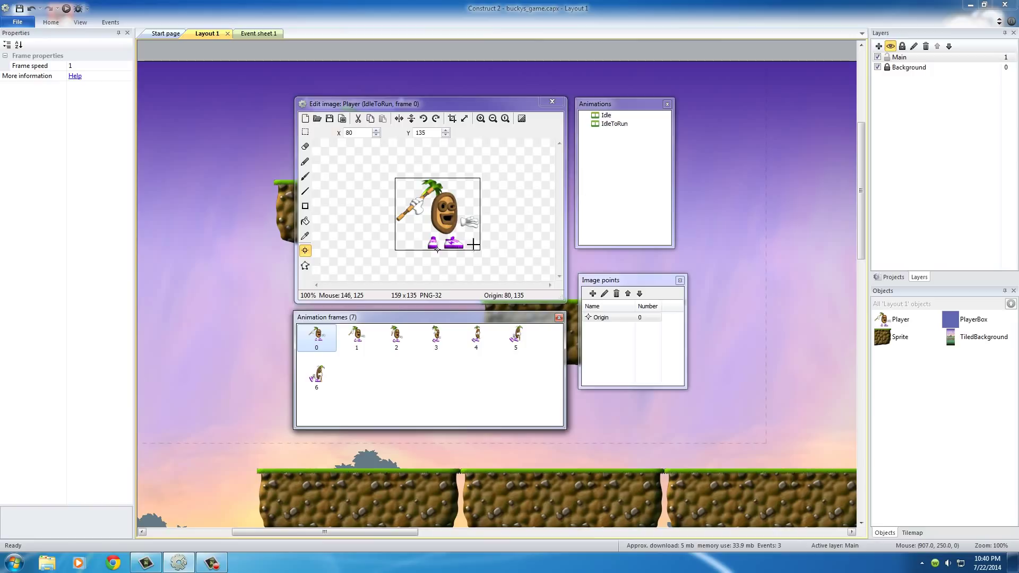
Step: Set the IdleToRun animation's speed to 15, leaving Loop at No
left_click(597, 118)
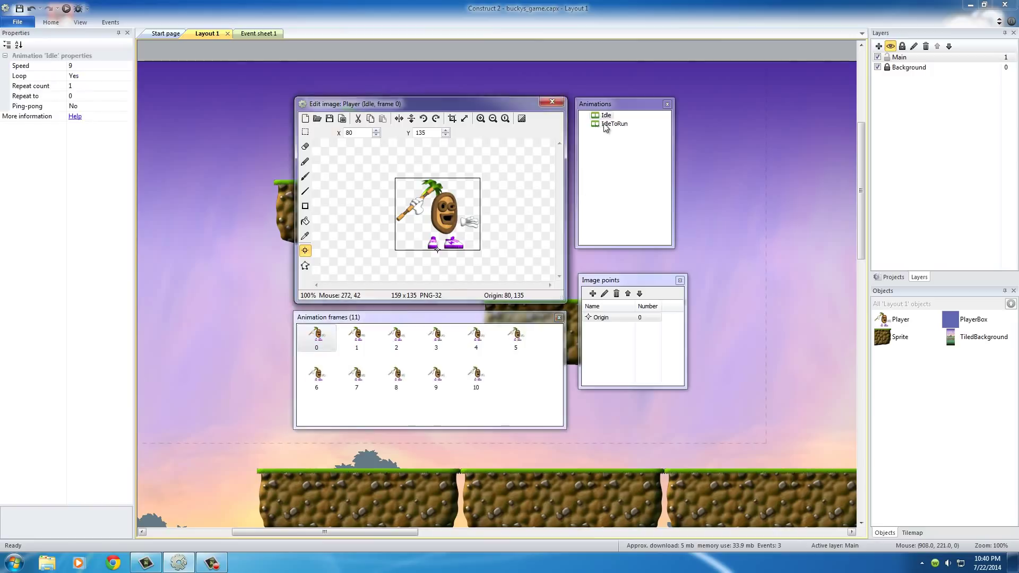
left_click(611, 124)
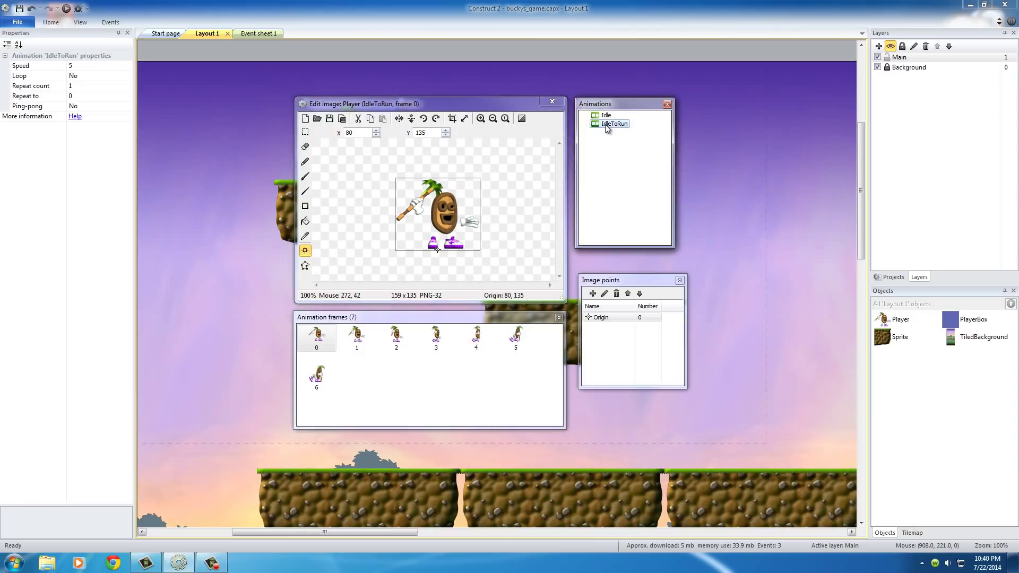
left_click(72, 66)
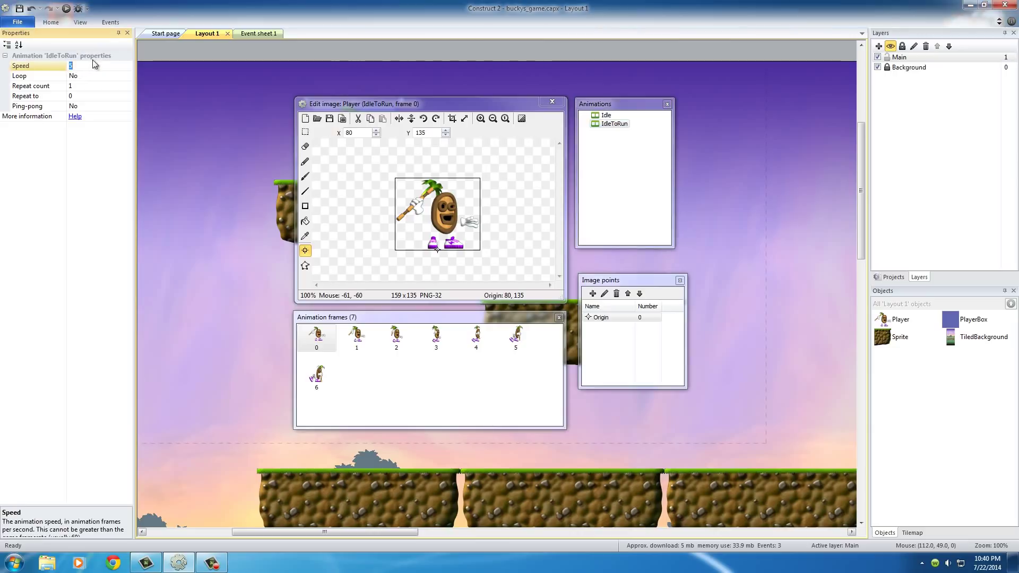
type("15")
left_click(83, 76)
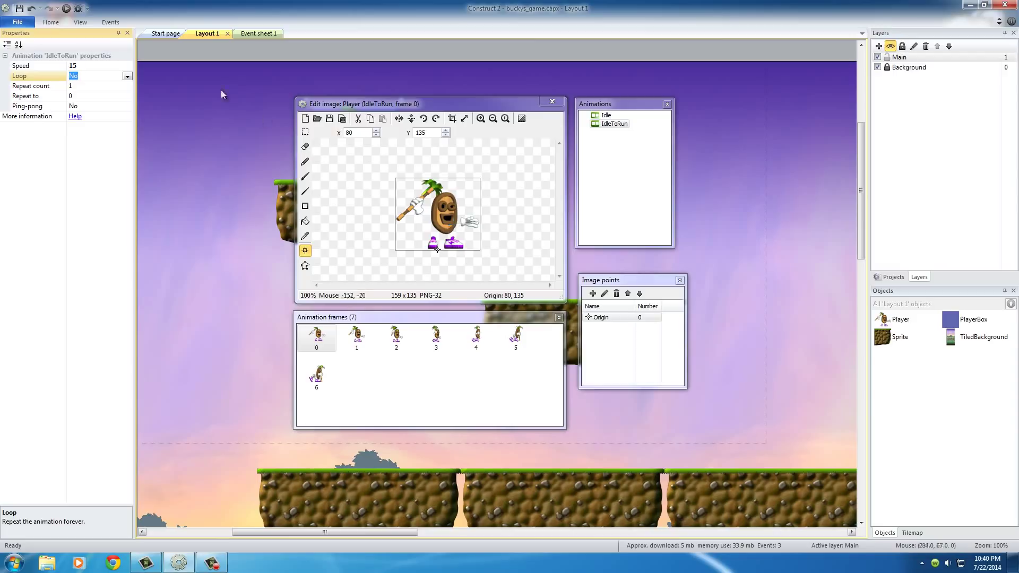
left_click(82, 66)
left_click(88, 77)
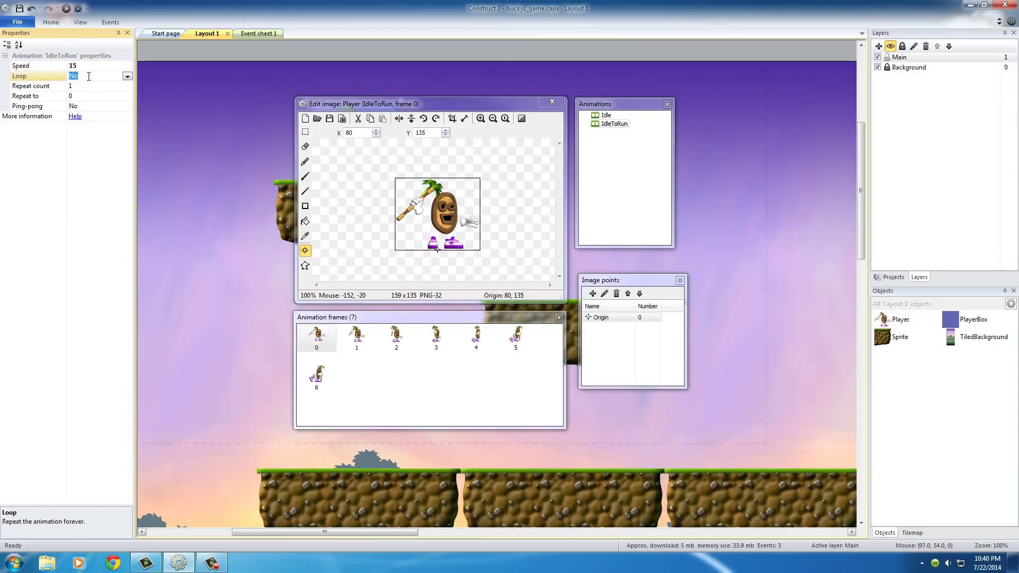
Step: Add a new Player animation named Run and select it
left_click(614, 188)
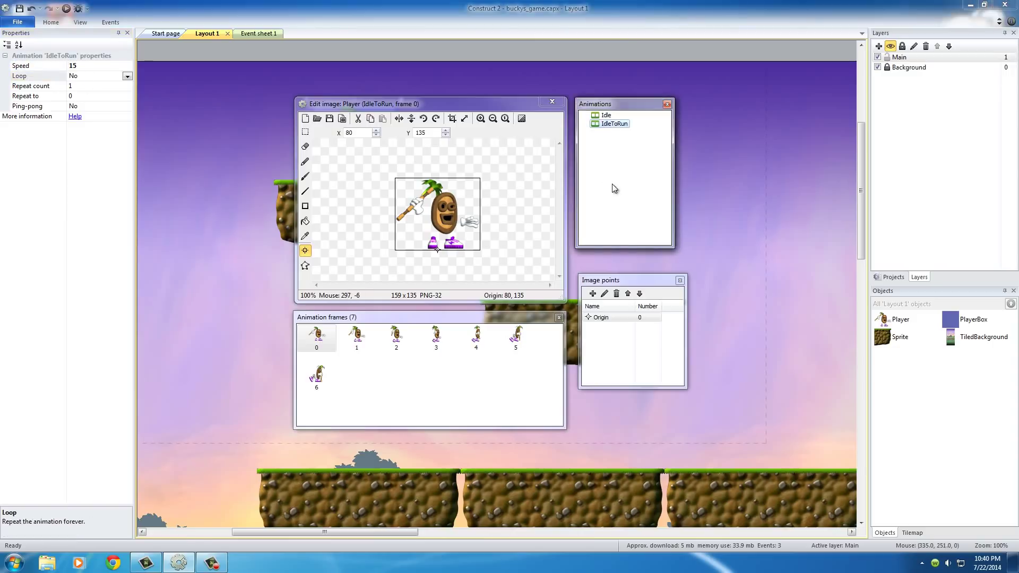
right_click(598, 145)
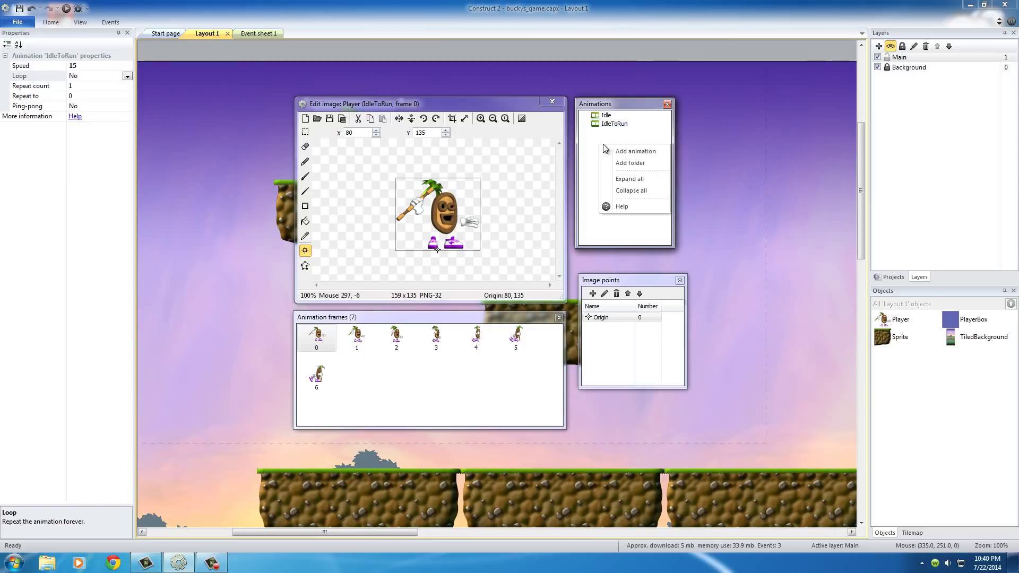
left_click(633, 152)
type("Run")
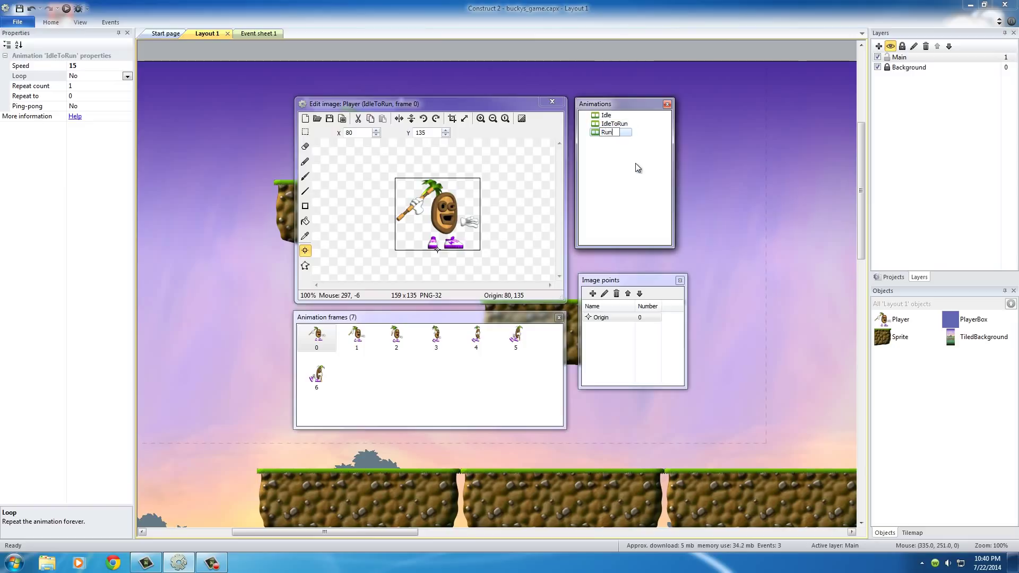
left_click(633, 189)
left_click(595, 134)
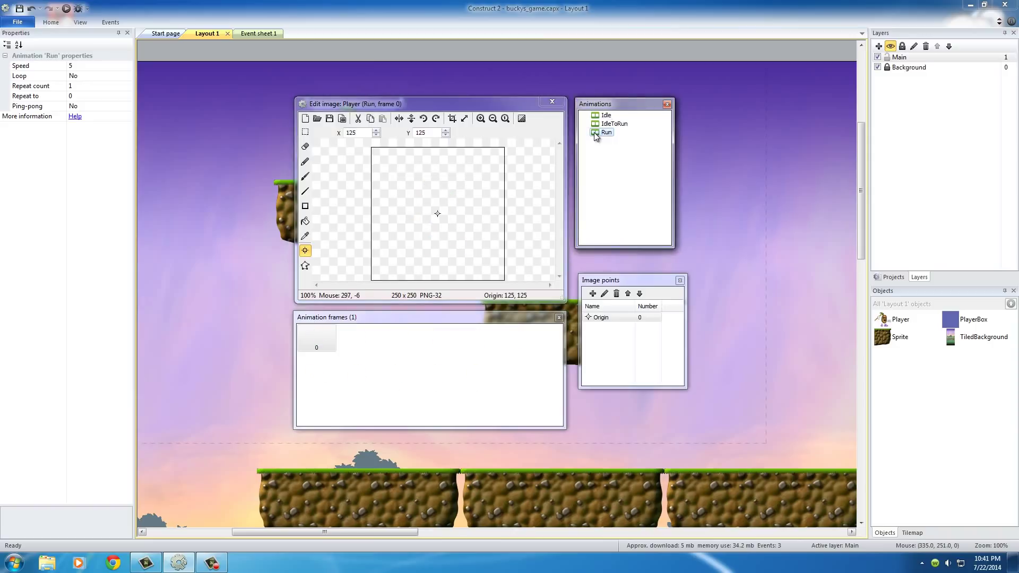
Step: Import the Run sprite strip from the Player/Run folder as 21 x 1 frames
right_click(429, 350)
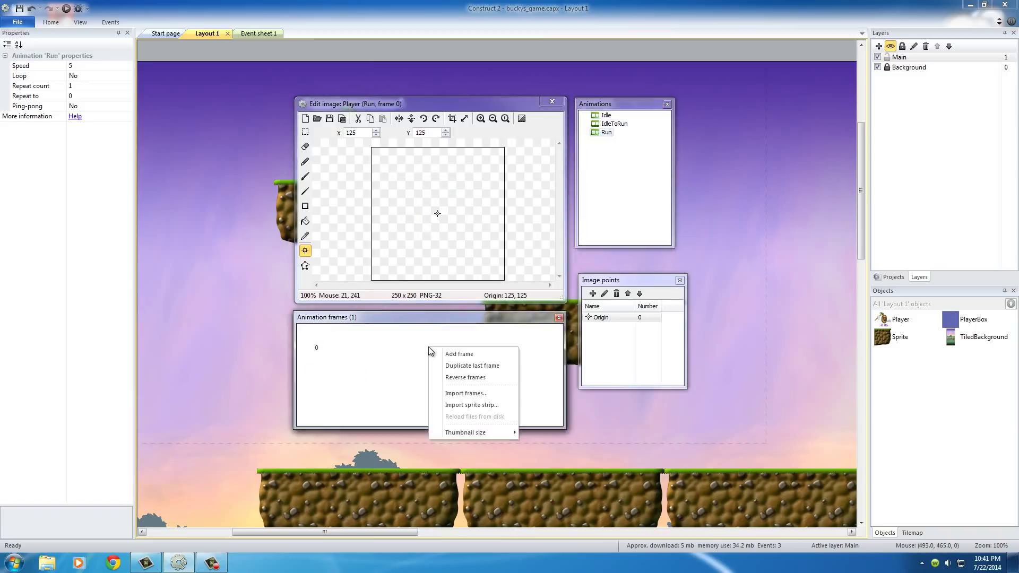
left_click(476, 395)
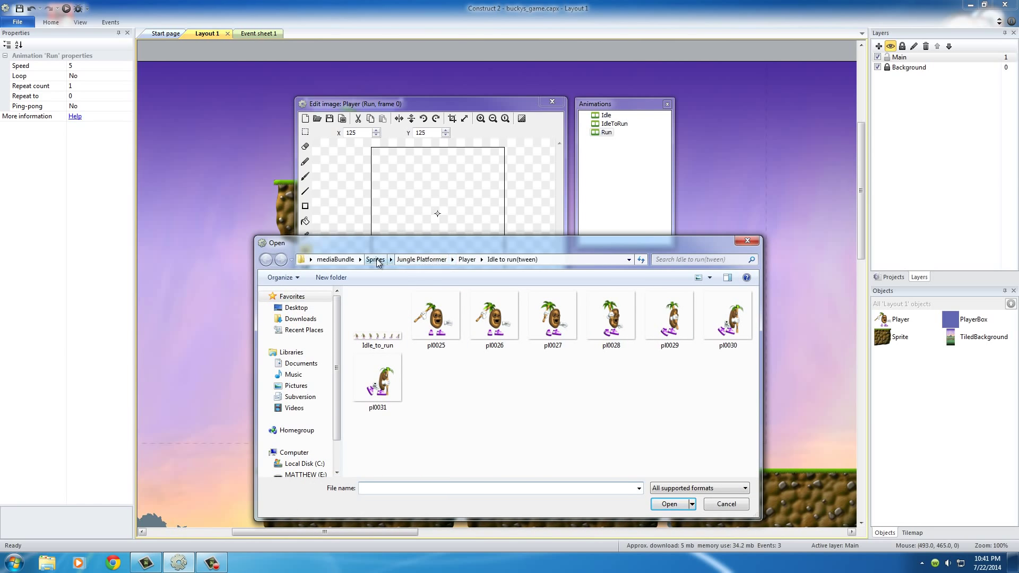
left_click(421, 259)
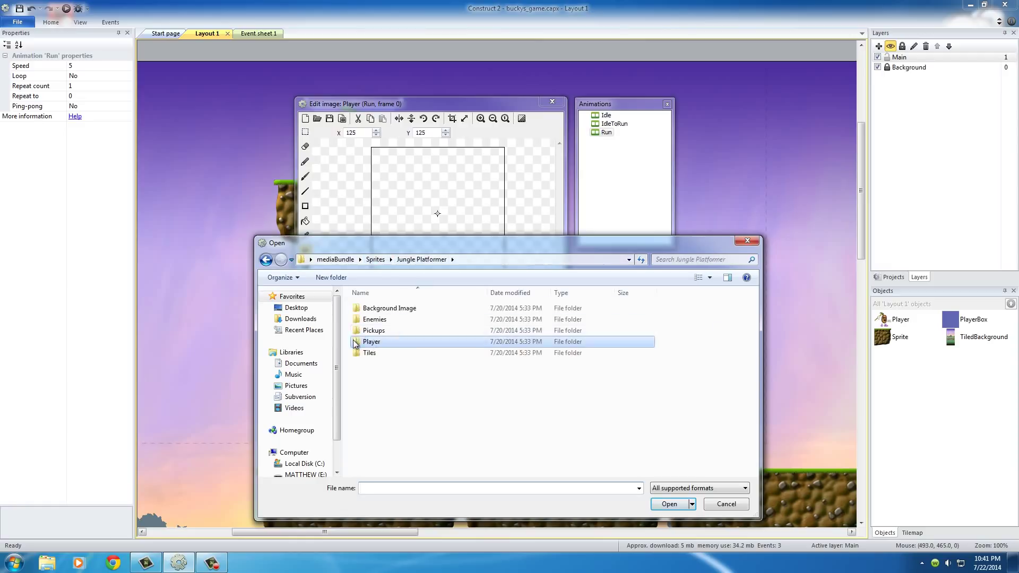
double_click(365, 341)
double_click(357, 387)
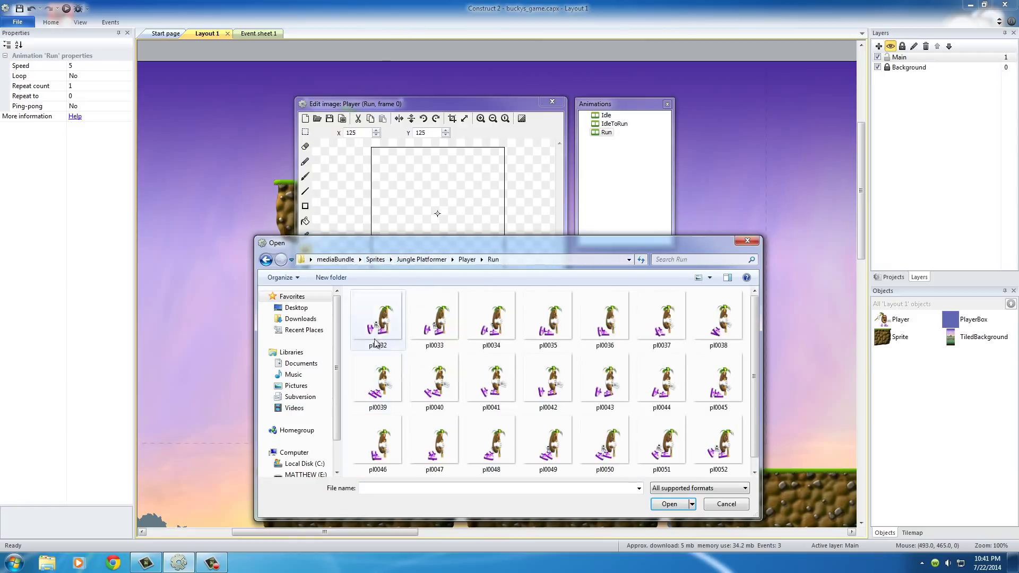
scroll(755, 360, "down", 2)
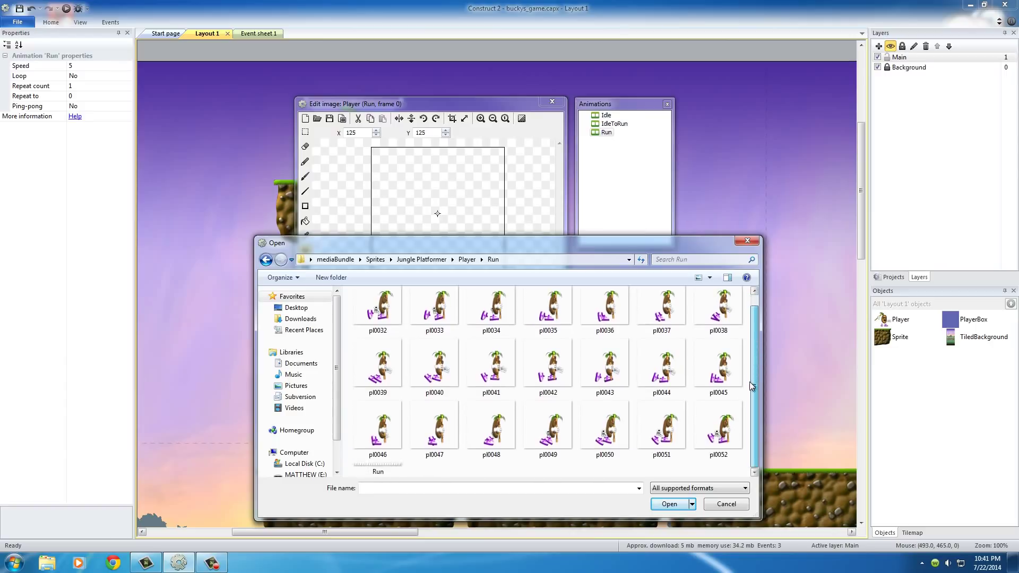
left_click(384, 309)
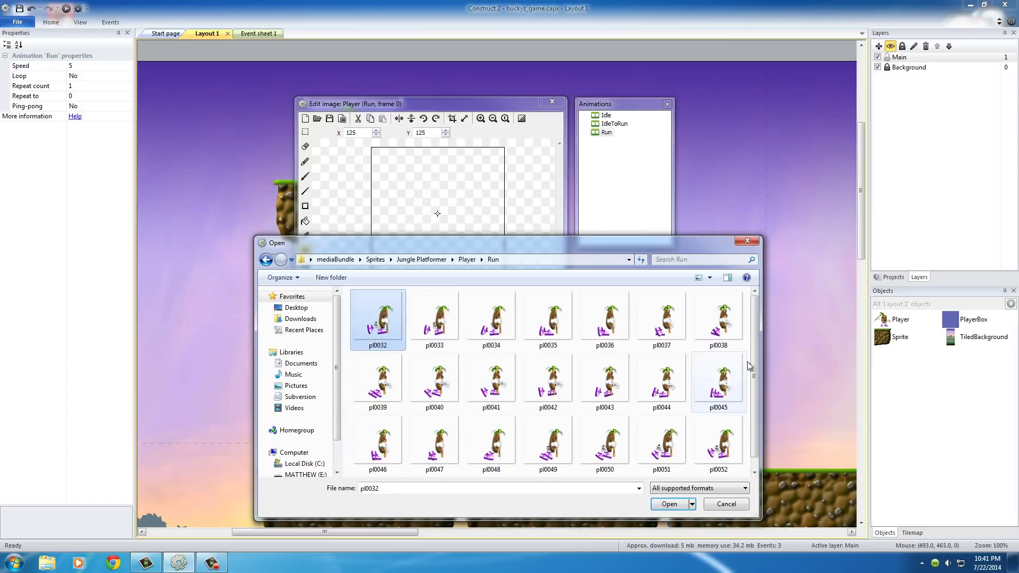
scroll(754, 366, "down", 1)
left_click(380, 471)
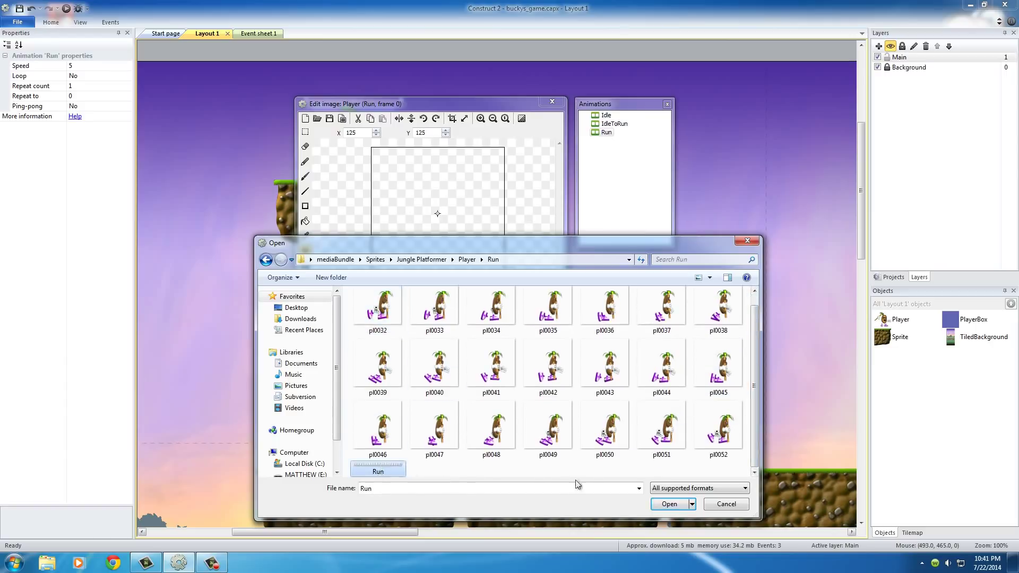
left_click(668, 504)
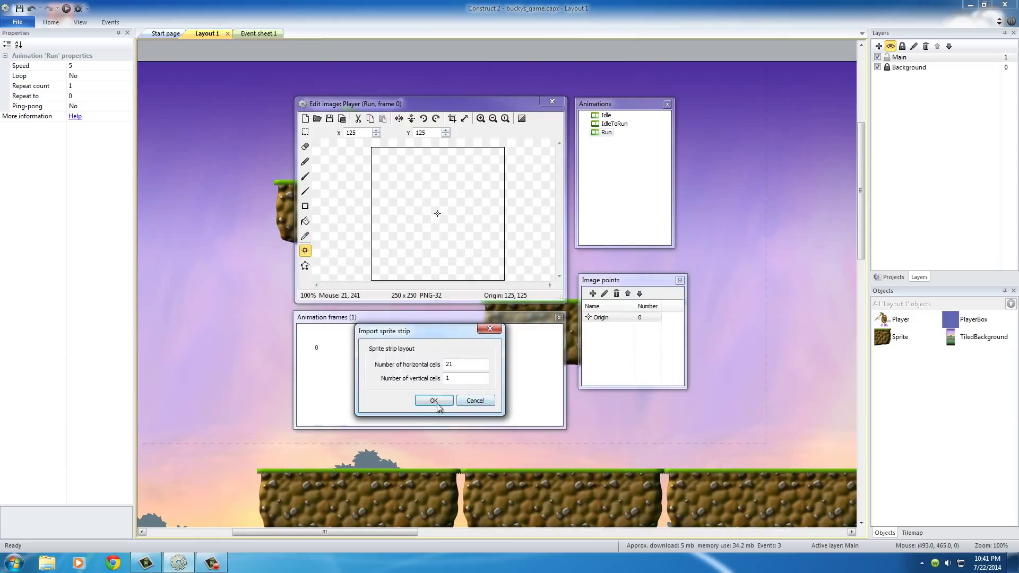
left_click(434, 401)
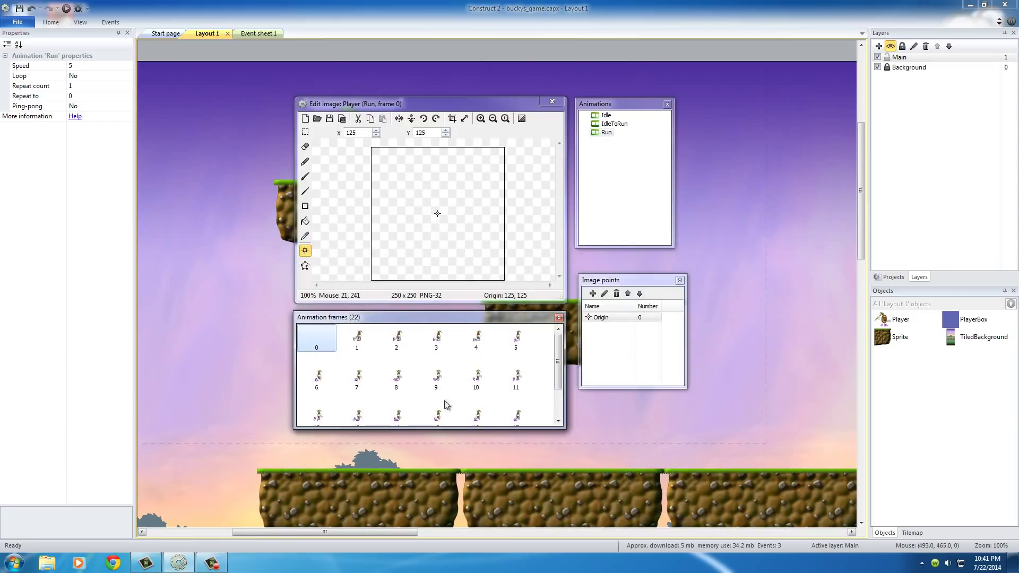
Step: Delete the empty first Run frame, crop transparent edges, and review all 21 frames
right_click(321, 340)
left_click(346, 356)
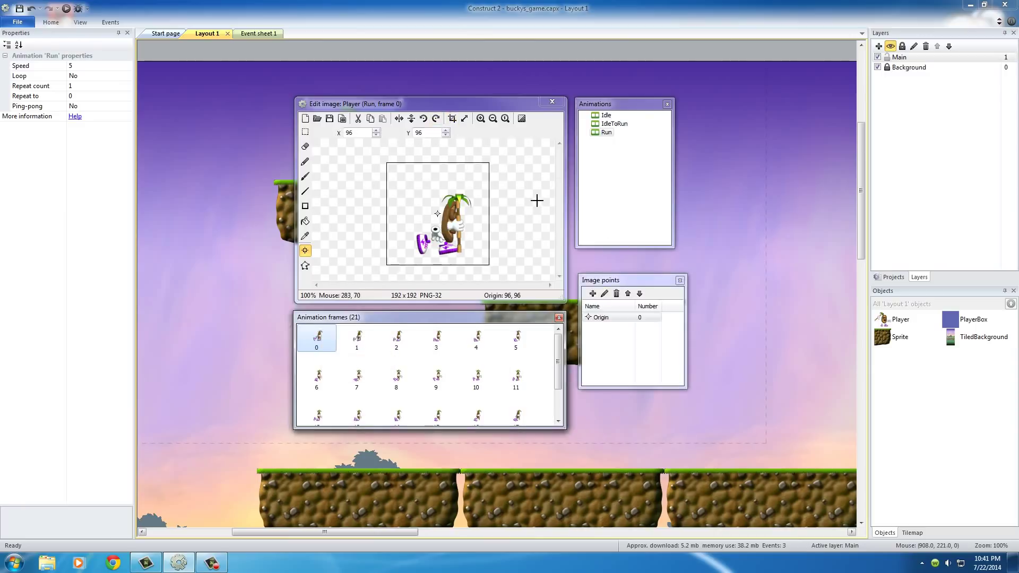
left_click(452, 119, "shift")
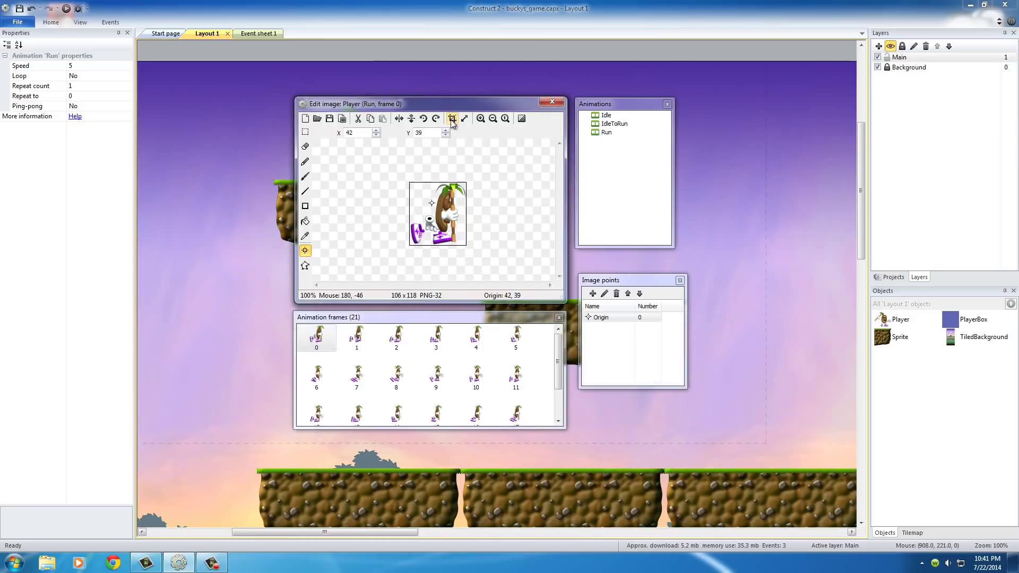
left_click(357, 337)
left_click(396, 336)
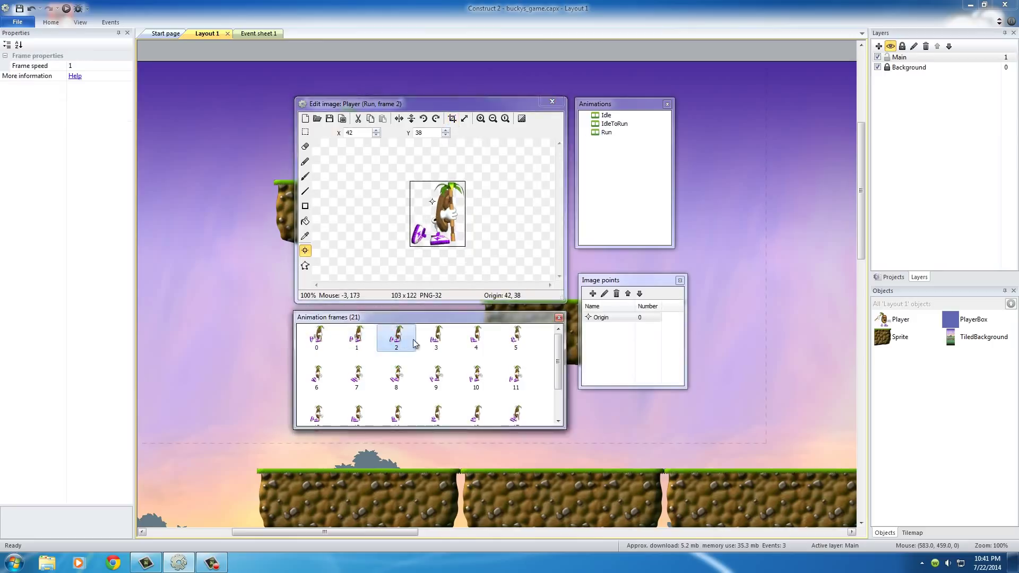
left_click(436, 337)
left_click(474, 340)
left_click(515, 340)
left_click(318, 378)
left_click(356, 378)
left_click(403, 379)
left_click(436, 378)
left_click(476, 377)
left_click(515, 378)
left_click(317, 414)
left_click(357, 414)
left_click(314, 340)
Step: Apply frame 0's bottom-centre origin to the whole Run animation
left_click(306, 252)
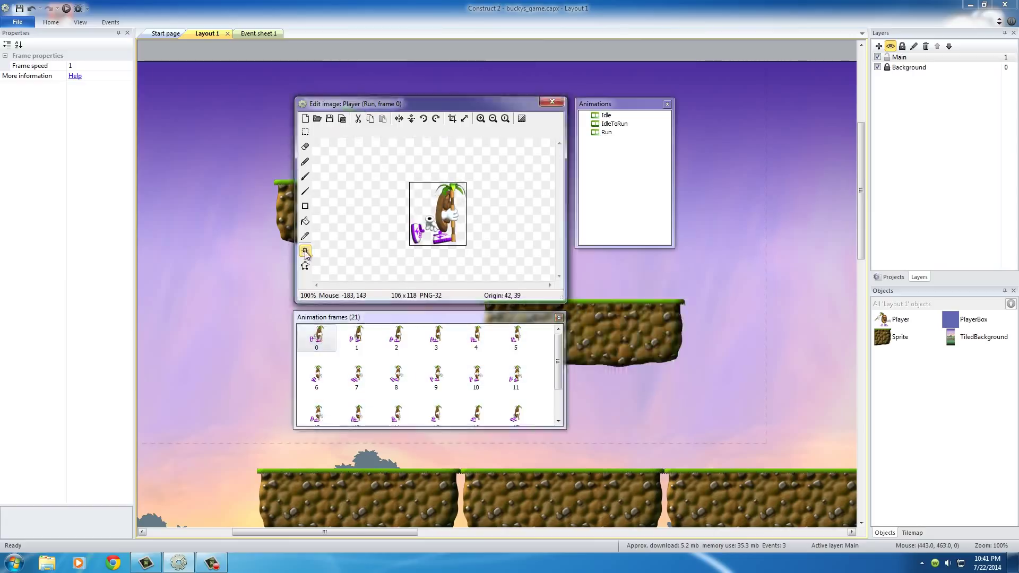
left_click(305, 251)
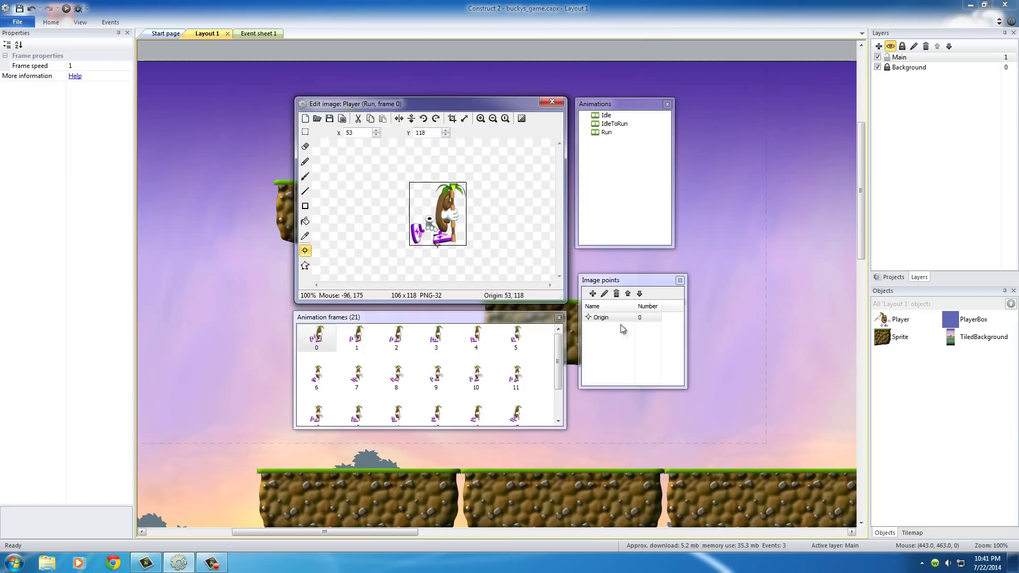
left_click(605, 317)
right_click(605, 317)
left_click(668, 366)
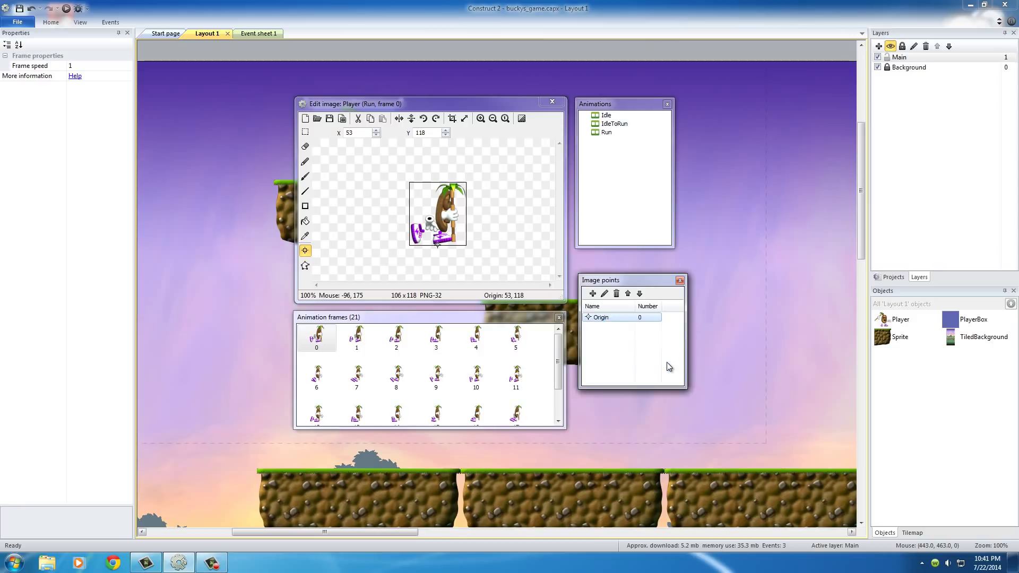
Step: Set Run's speed to 15 and Loop to Yes, then check the origin on frames 20 and 0
left_click(606, 115)
left_click(606, 133)
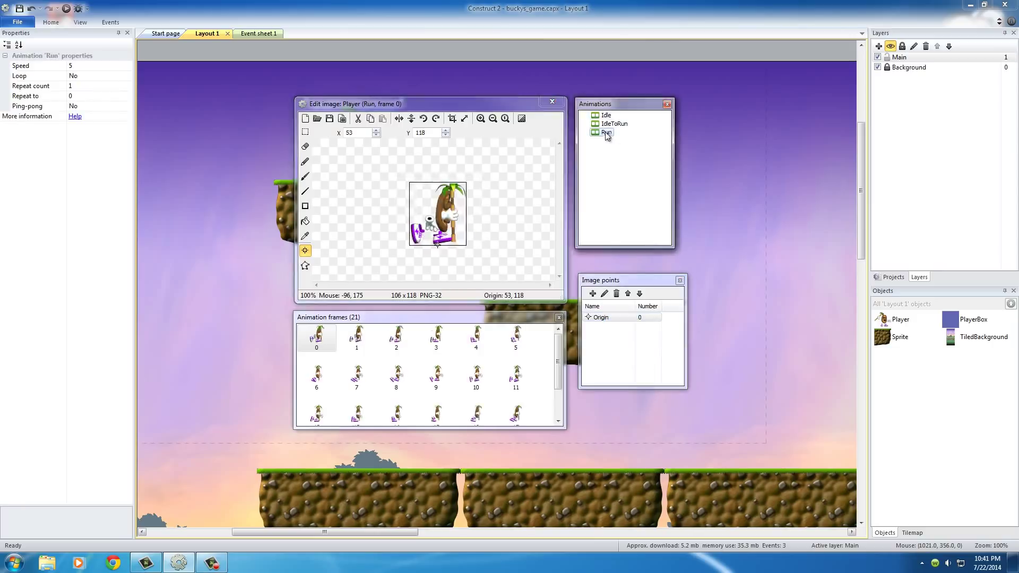
left_click(313, 341)
left_click(607, 132)
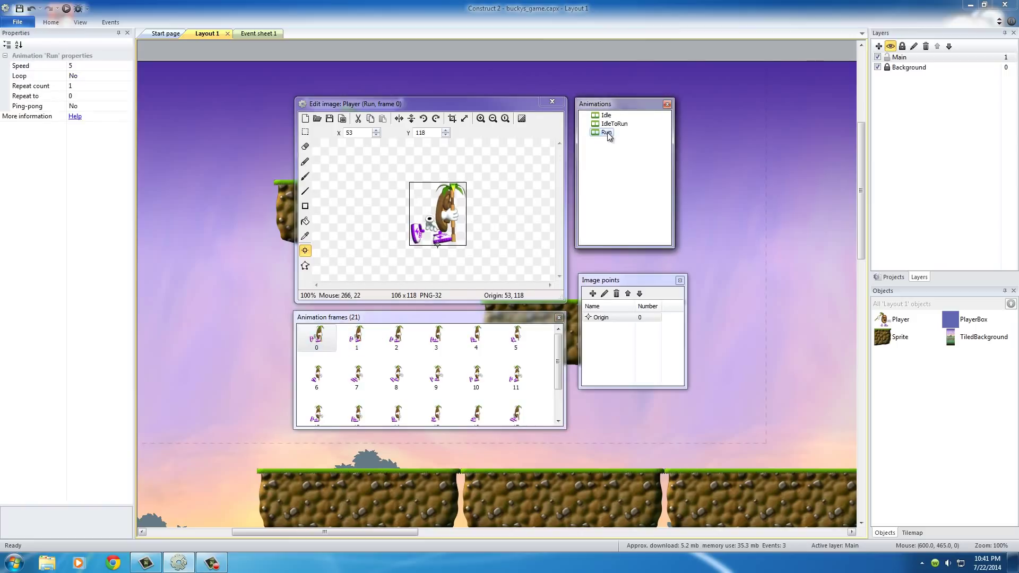
left_click(90, 64)
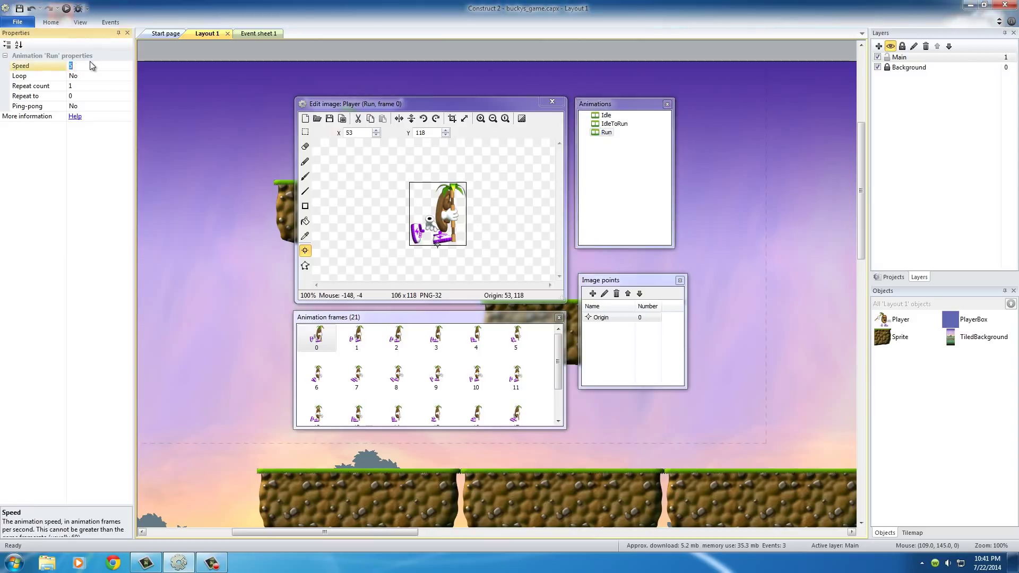
type("15")
left_click(84, 77)
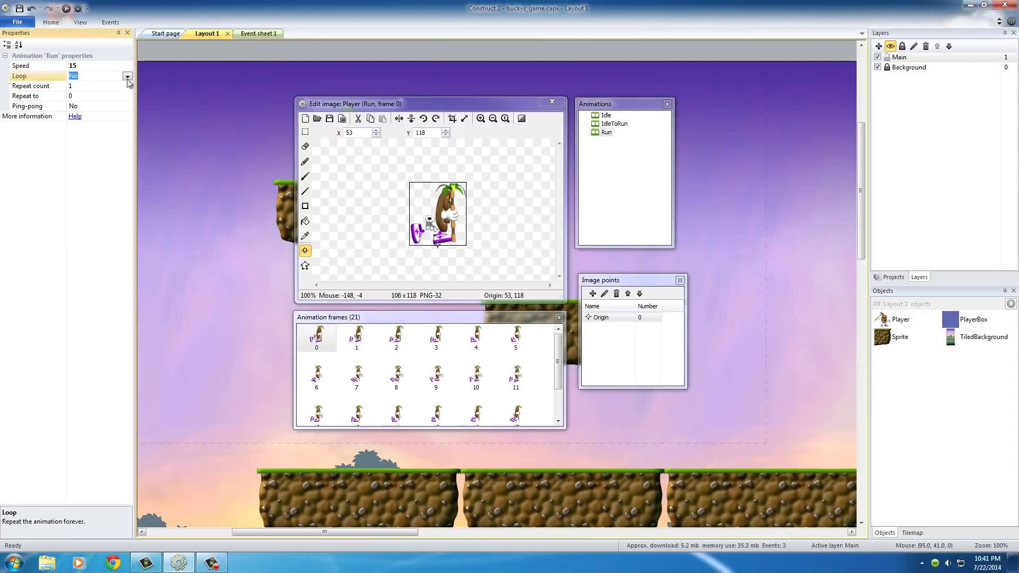
left_click(127, 77)
left_click(72, 85)
mouse_move(560, 356)
left_mouse_down()
mouse_move(559, 387)
mouse_move(558, 346)
left_mouse_up()
left_click(396, 410)
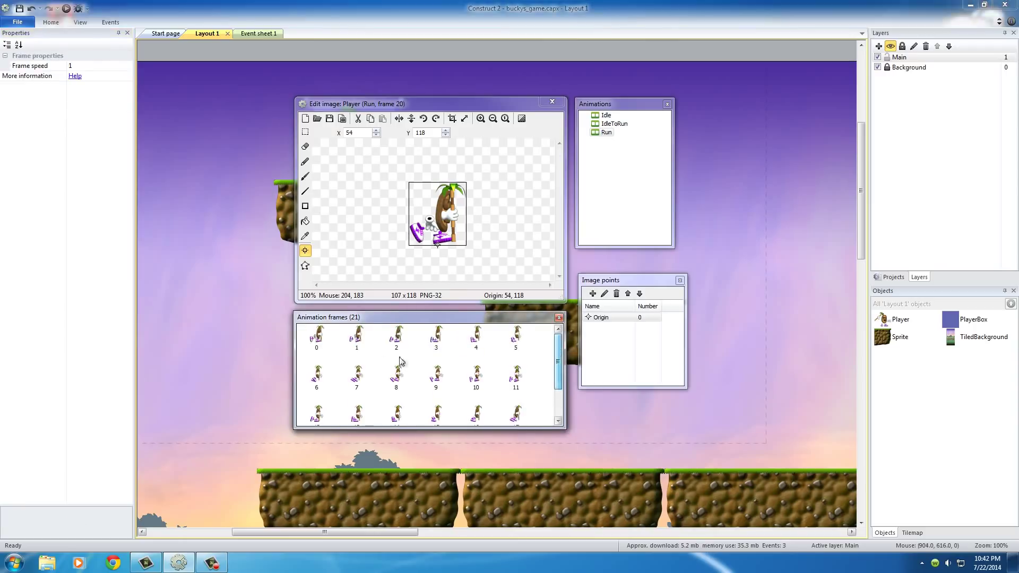
left_click(326, 340)
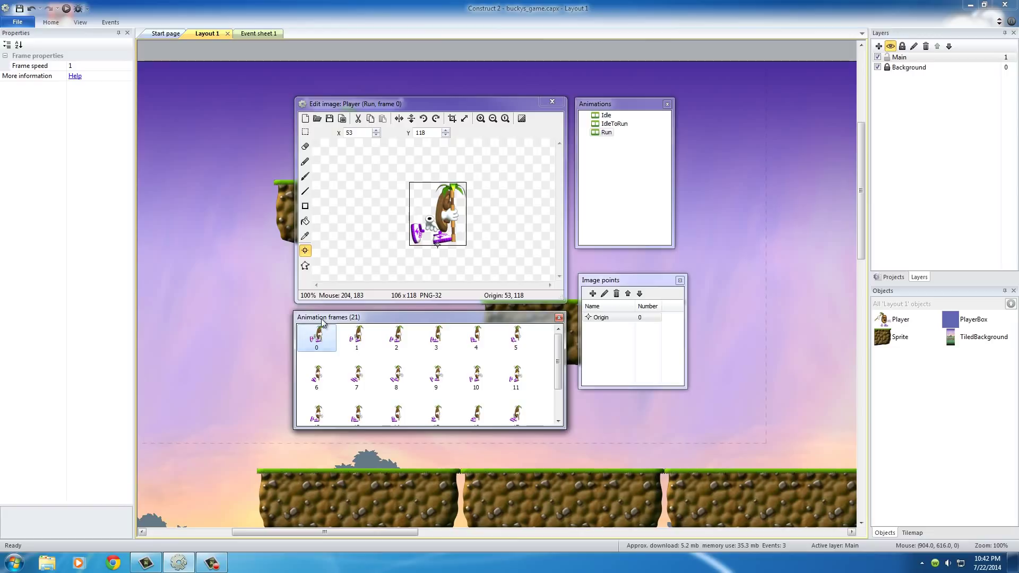
Step: Add a fourth animation named JumpFromRun and select its empty frame
right_click(610, 168)
left_click(644, 176)
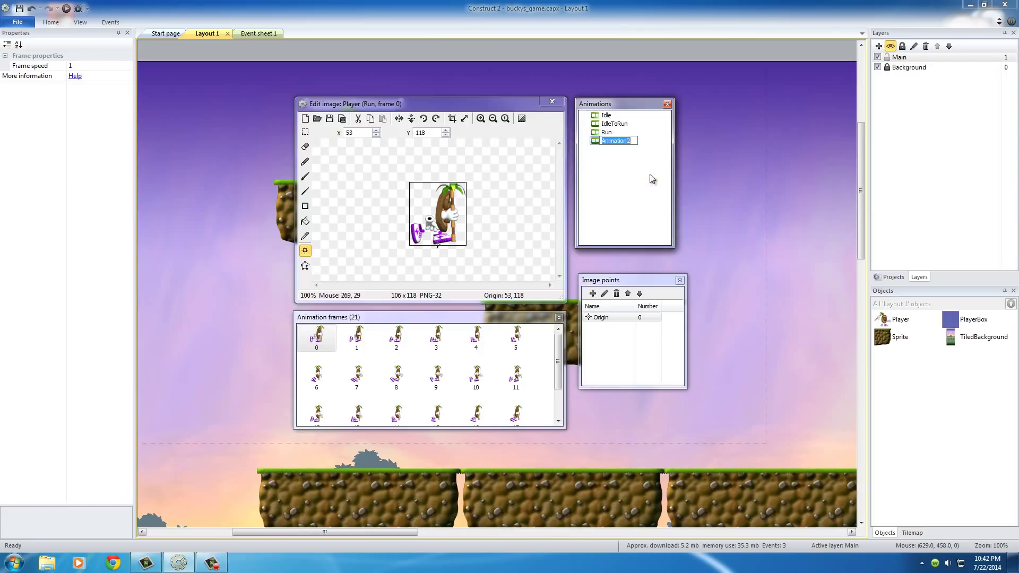
type("JumpFromRun")
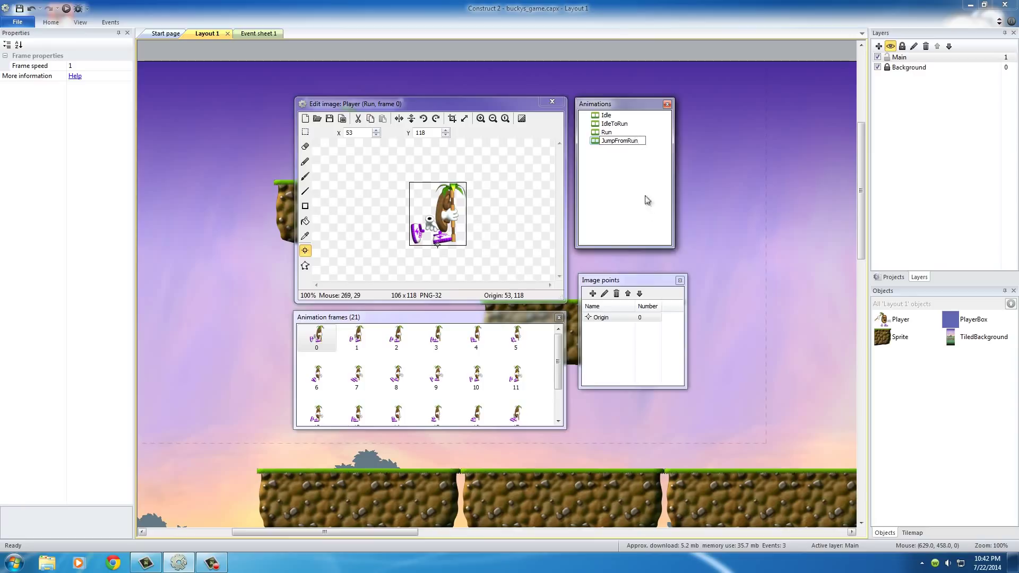
key("Return")
left_click(616, 143)
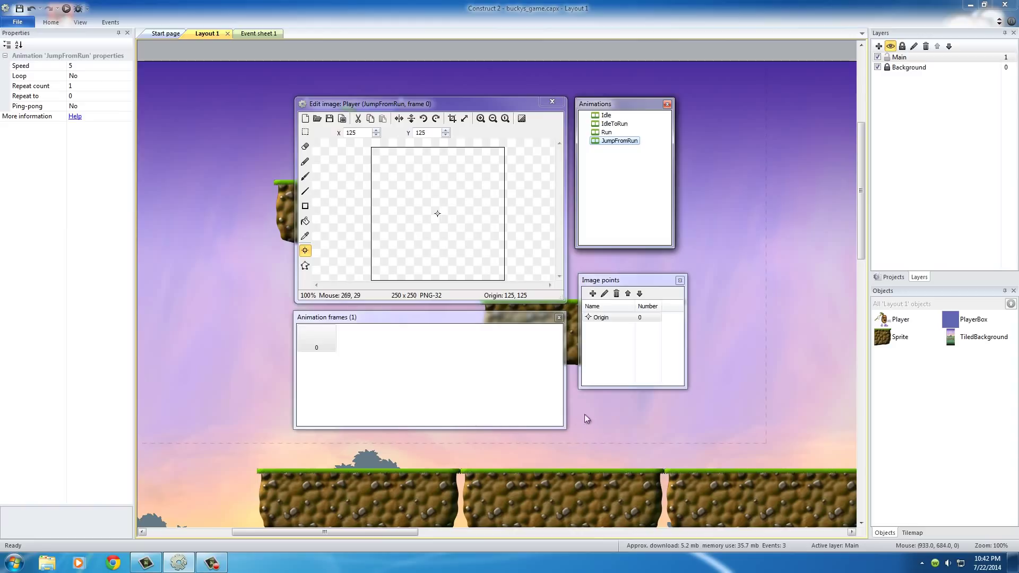
left_click(596, 133)
left_click(596, 142)
Step: Import the jump_from_run strip from Player/Jump from run as 18 frames
right_click(395, 381)
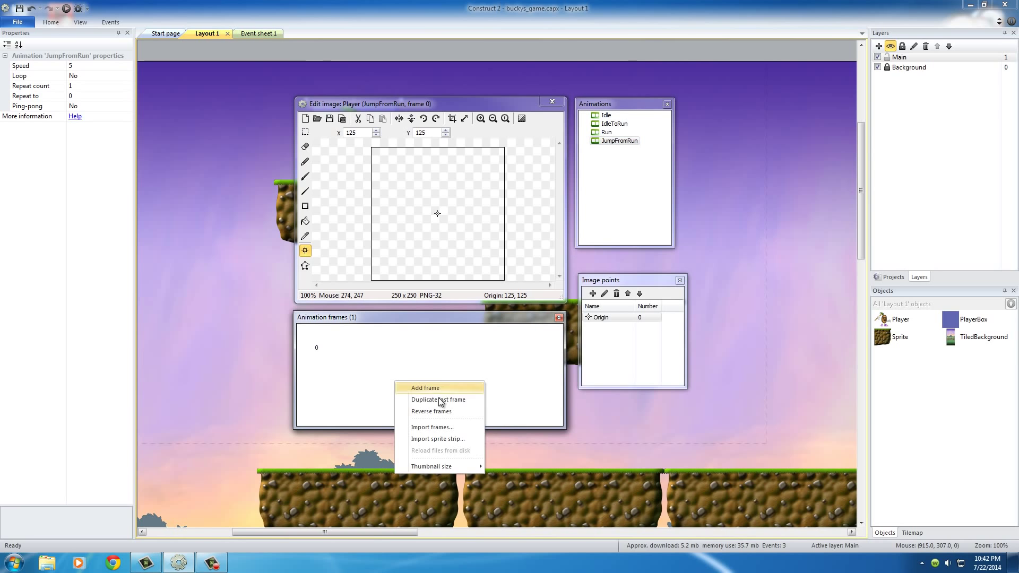
left_click(446, 437)
left_click(427, 260)
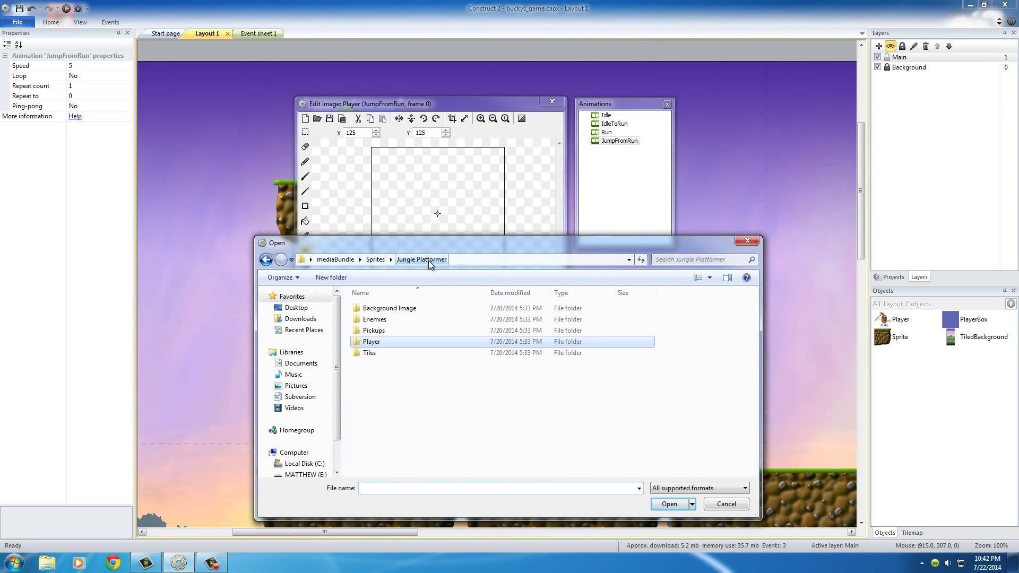
double_click(371, 341)
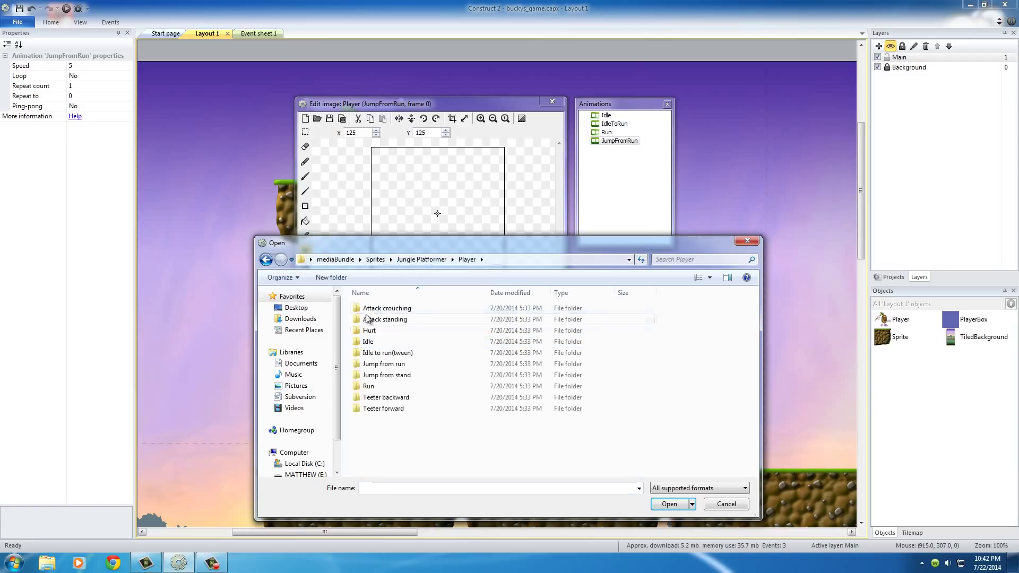
double_click(360, 365)
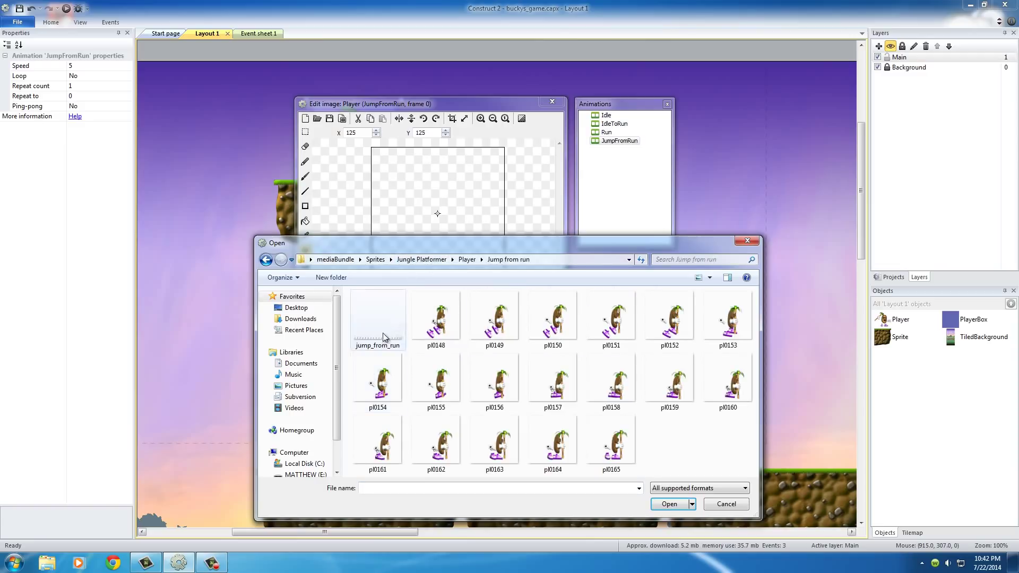
left_click(380, 335)
left_click(668, 504)
left_click(433, 401)
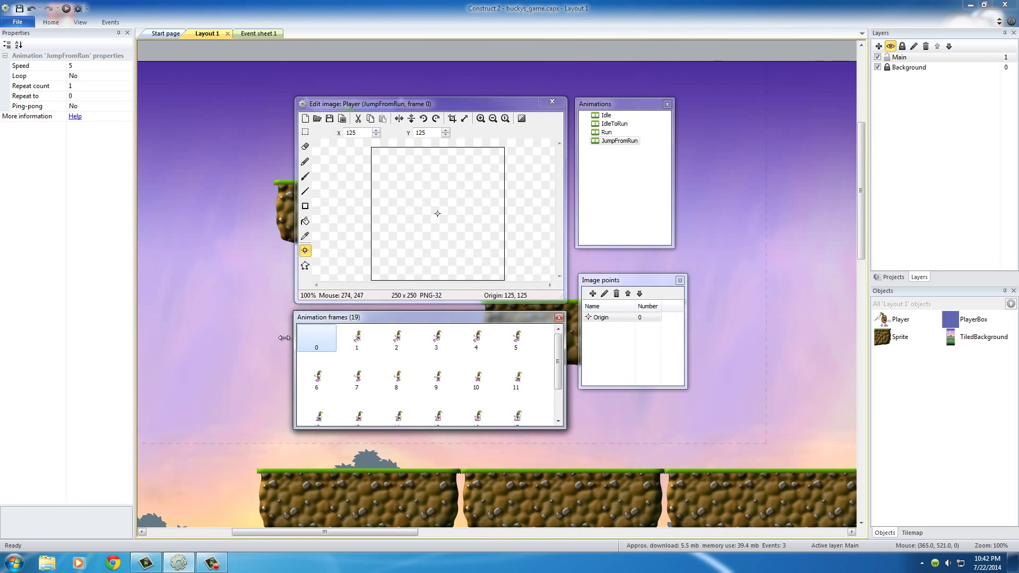
Step: Delete the blank frame 0 and crop transparent edges from all JumpFromRun frames
right_click(317, 335)
left_click(338, 346)
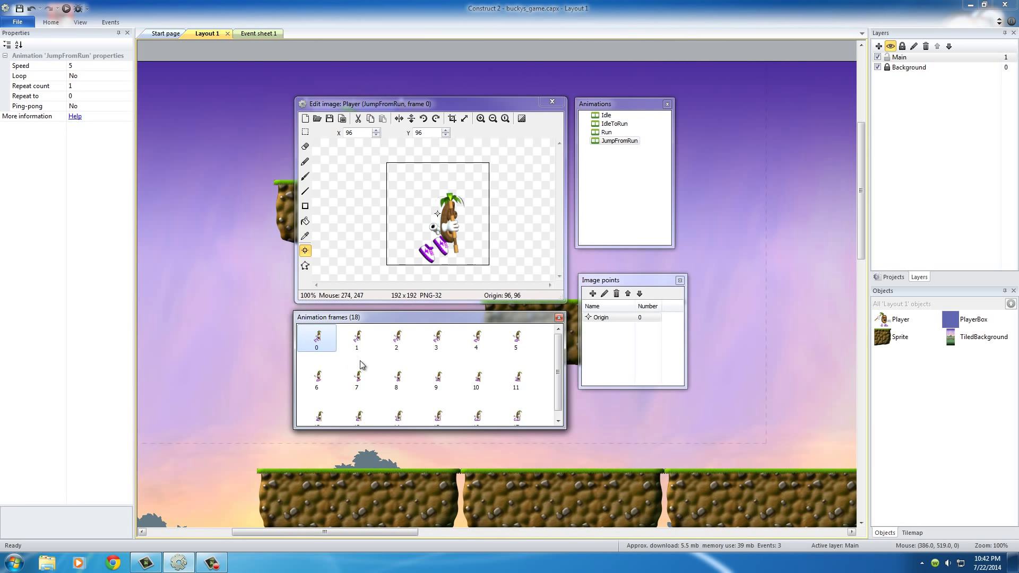
left_click(451, 119, "shift")
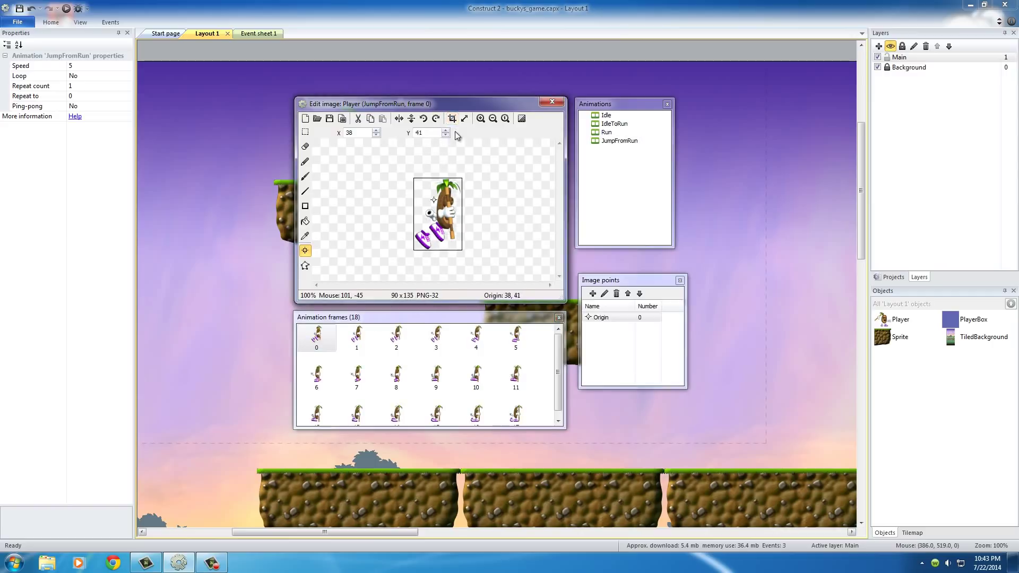
Step: Inspect the trimmed jump frames, 1 through 16, for their sizes and origins
scroll(557, 361, "down", 1)
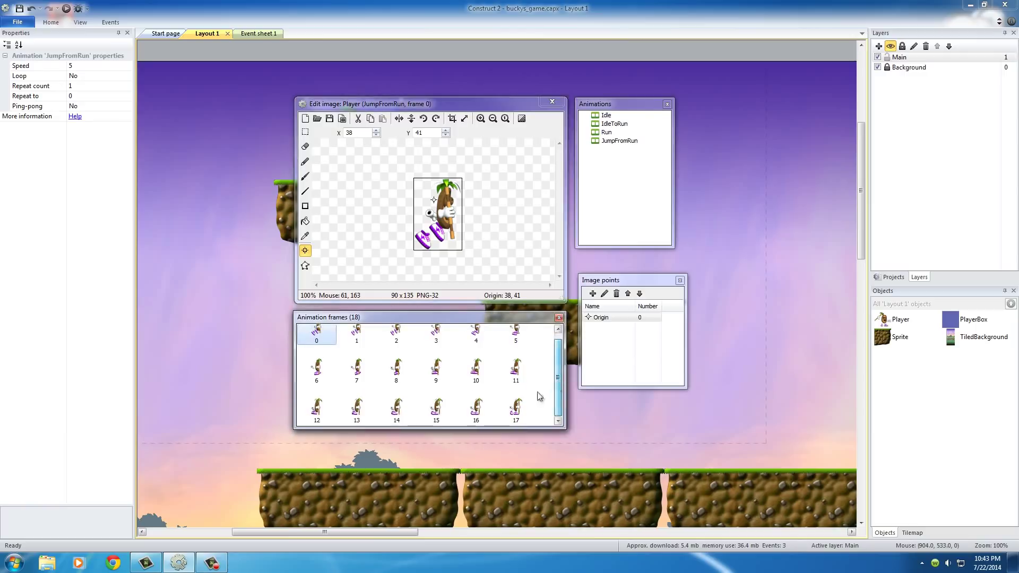
left_click(396, 369)
left_click(436, 370)
left_click(476, 370)
left_click(518, 370)
left_click(319, 409)
left_click(358, 410)
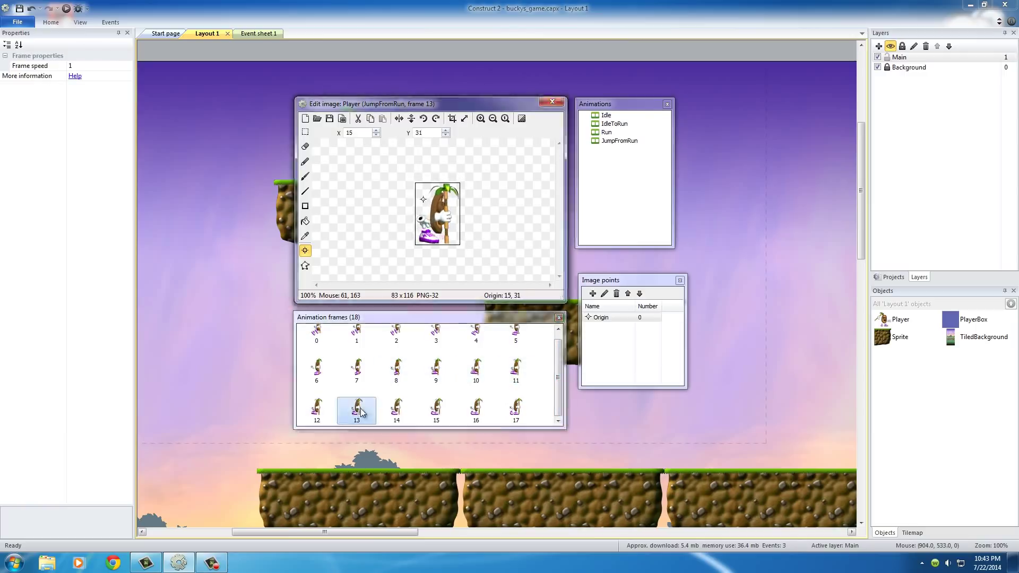
left_click(398, 410)
left_click(450, 410)
left_click(476, 410)
scroll(552, 379, "up", 1)
left_click(371, 348)
left_click(396, 339)
left_click(443, 340)
left_click(476, 339)
left_click(516, 339)
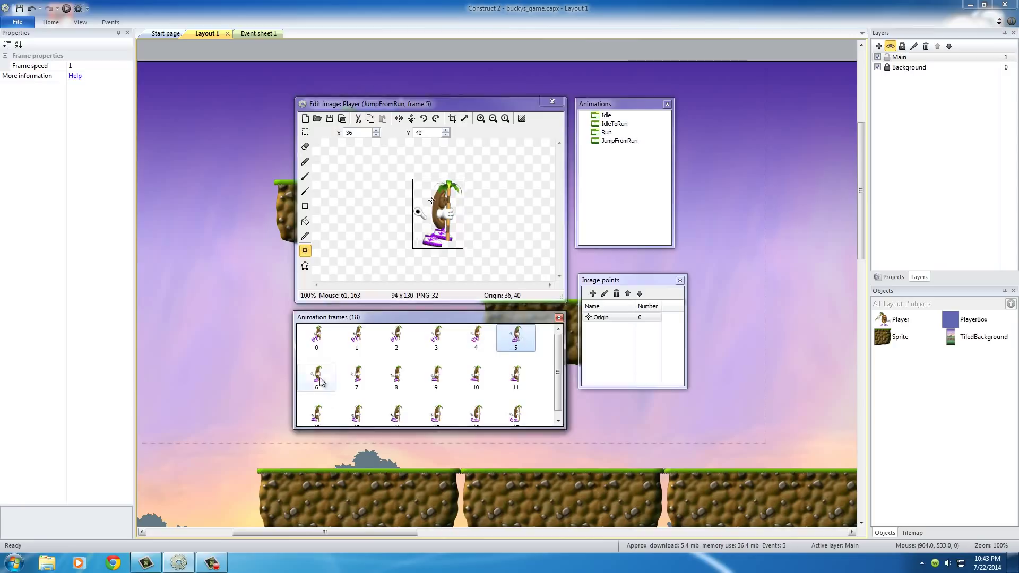
left_click(357, 377)
left_click(435, 377)
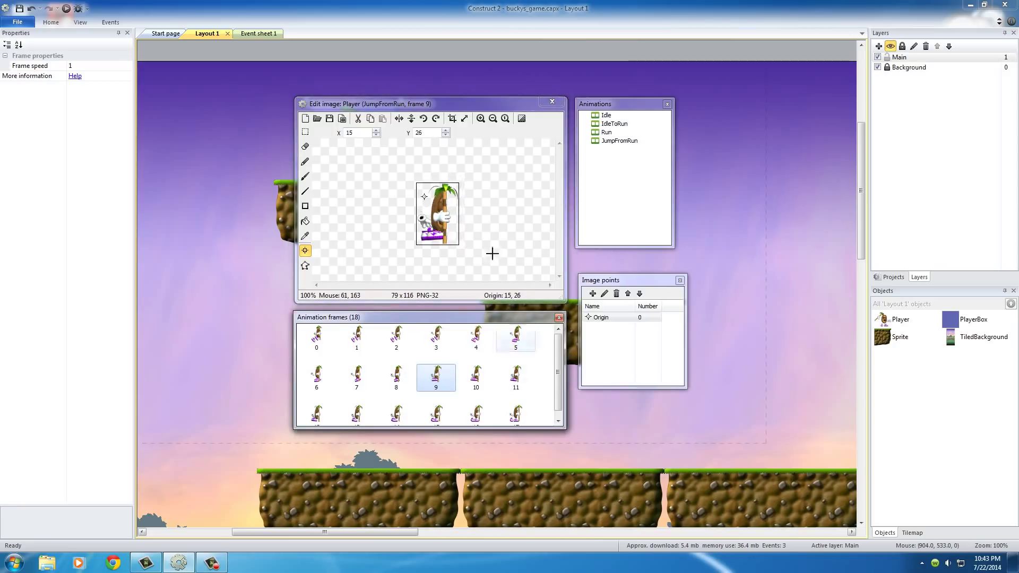
Step: Place JumpFromRun frame 0's origin at its bottom centre (45, 135)
left_click(305, 236)
left_click(305, 250)
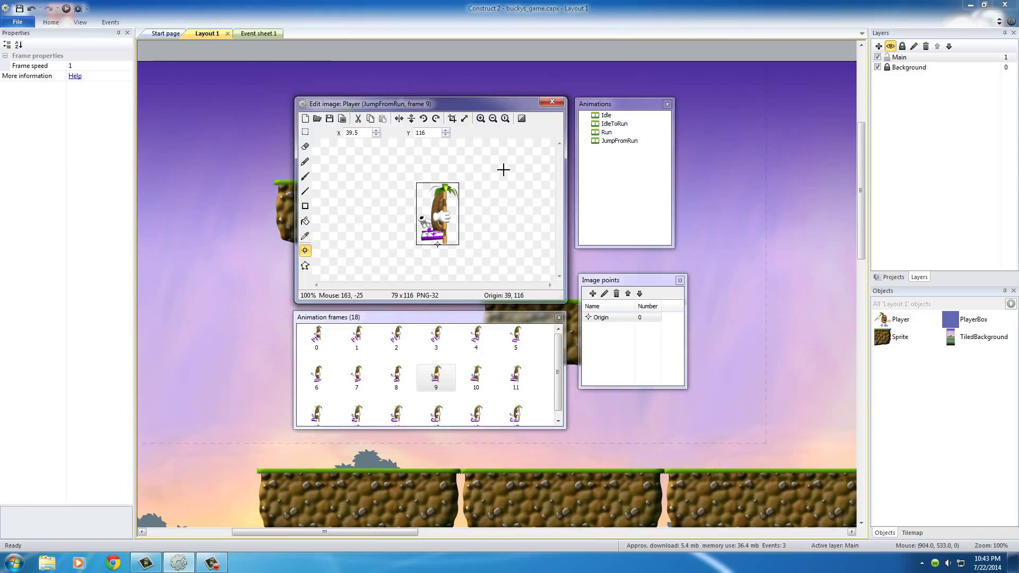
left_click(319, 337)
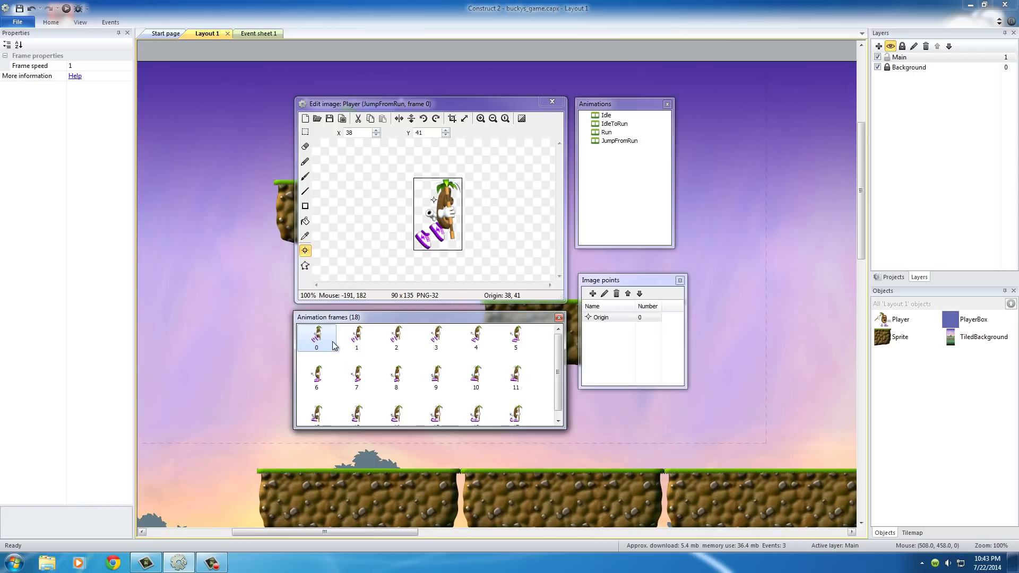
key("Right")
key("Right")
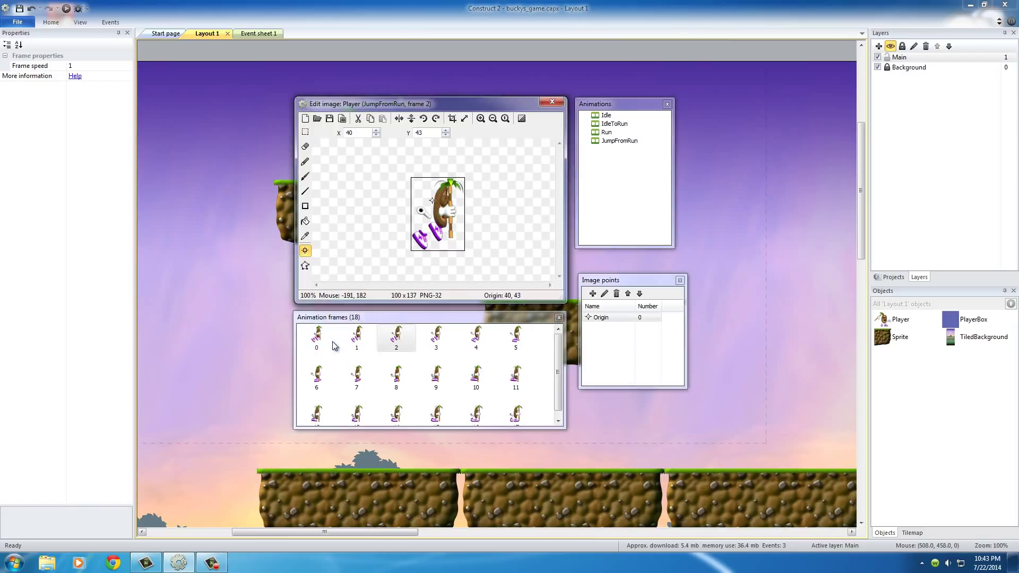
left_click(306, 252)
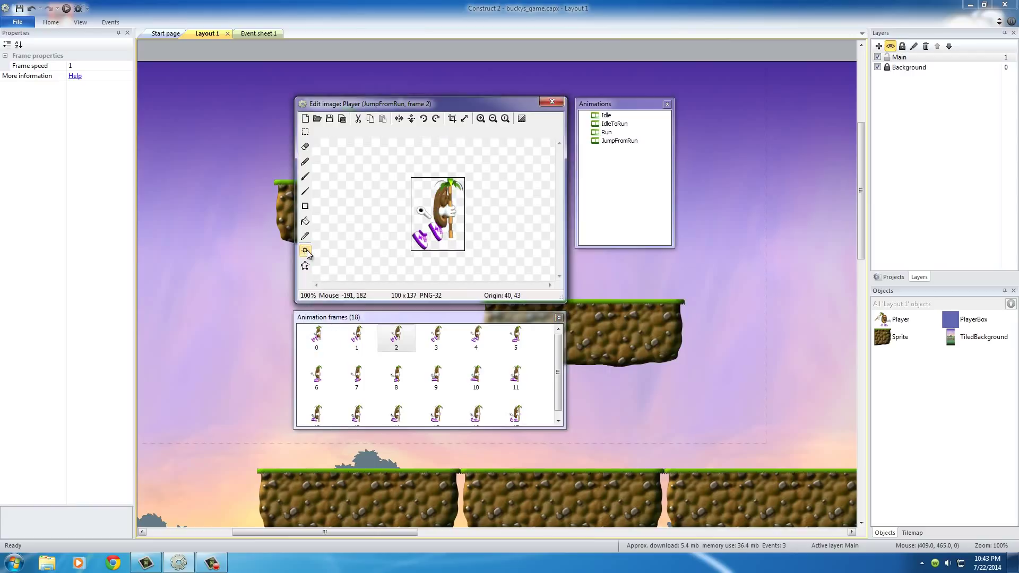
key("Left")
key("Left")
left_click(306, 250)
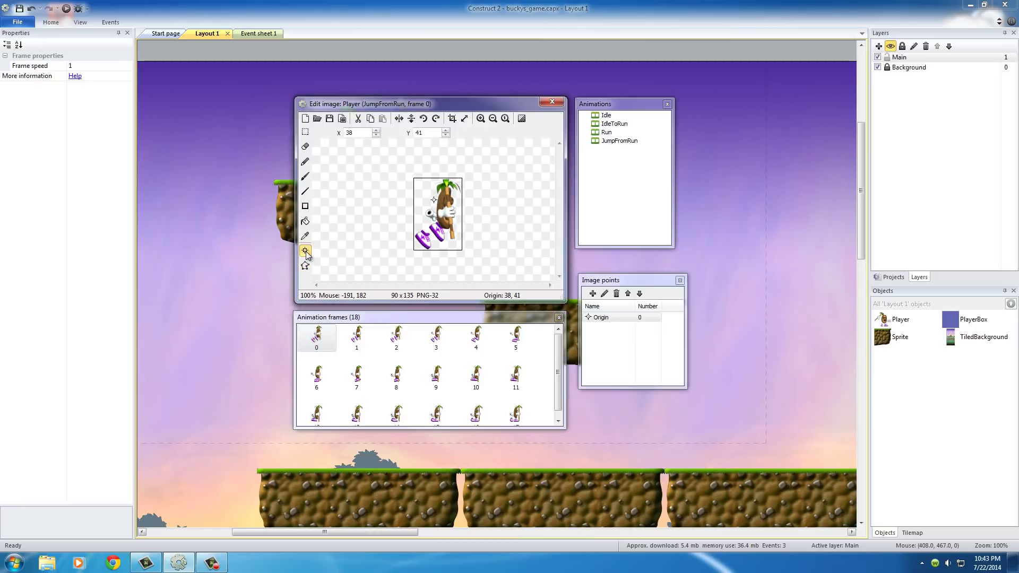
key("KP_2")
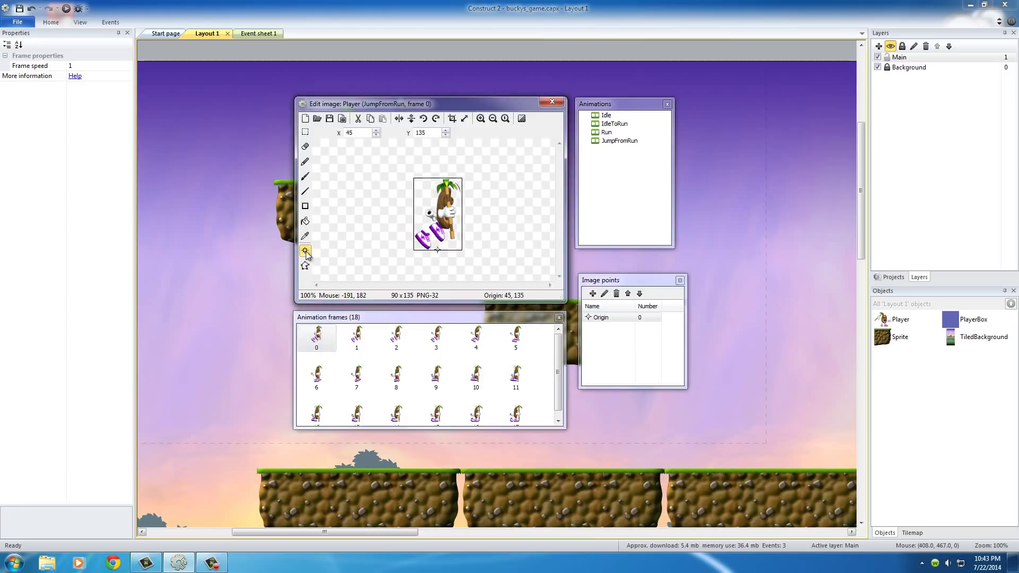
Step: Apply the origin to the whole JumpFromRun animation and set its speed to 15
right_click(603, 317)
left_click(668, 366)
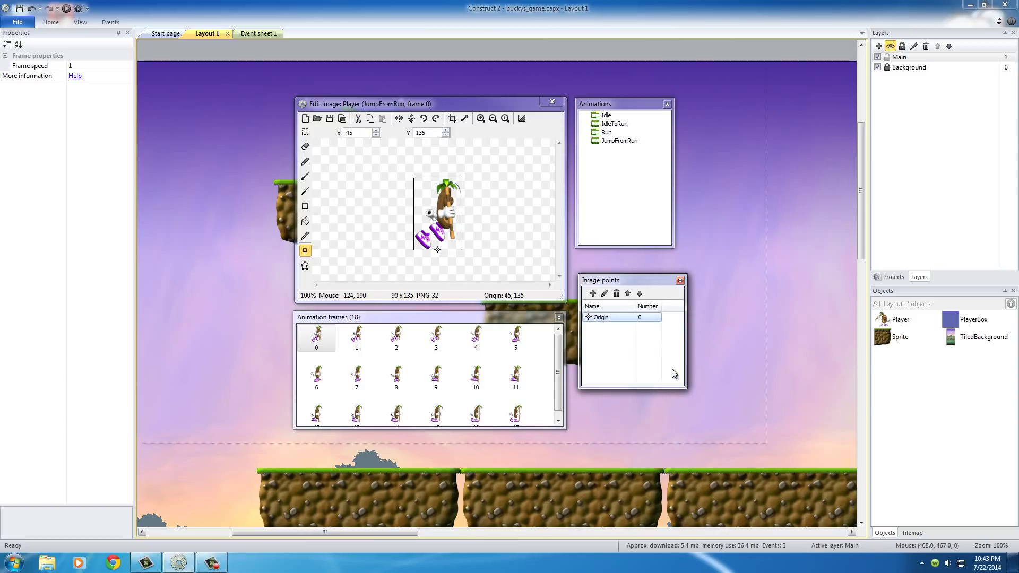
left_click(619, 141)
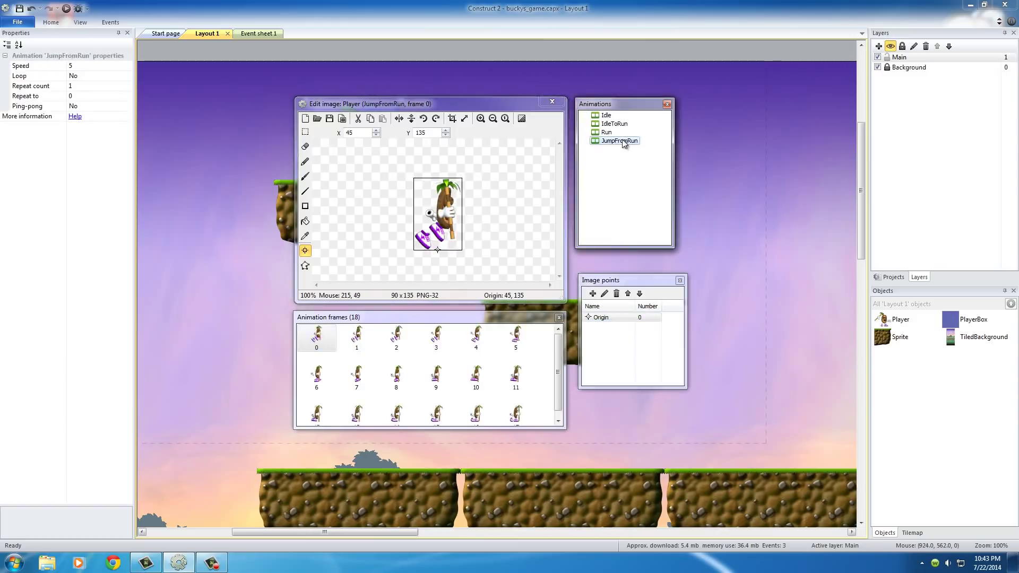
left_click(79, 66)
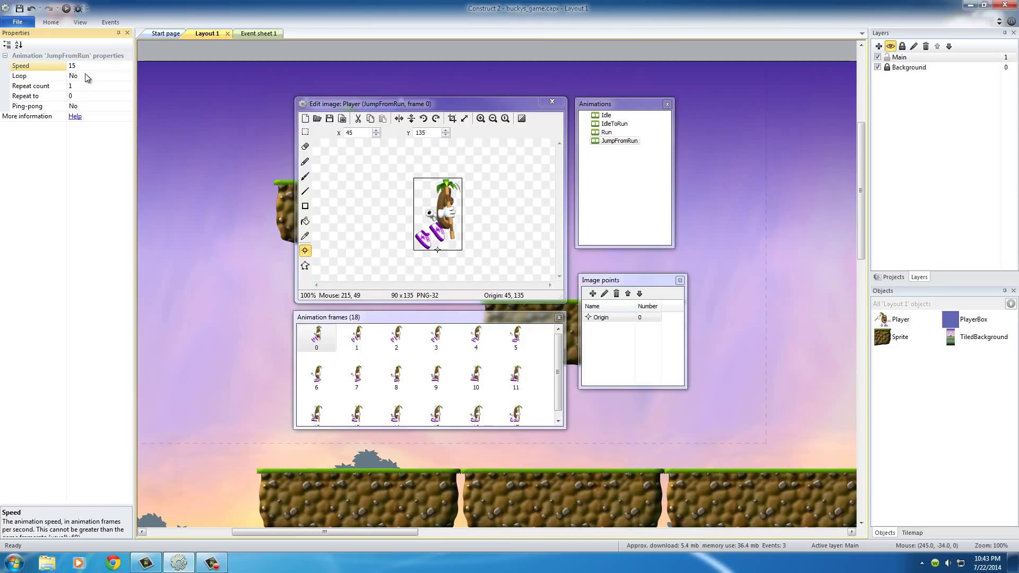
Step: Add a new Player animation named JumpFromStand
right_click(618, 165)
left_click(659, 172)
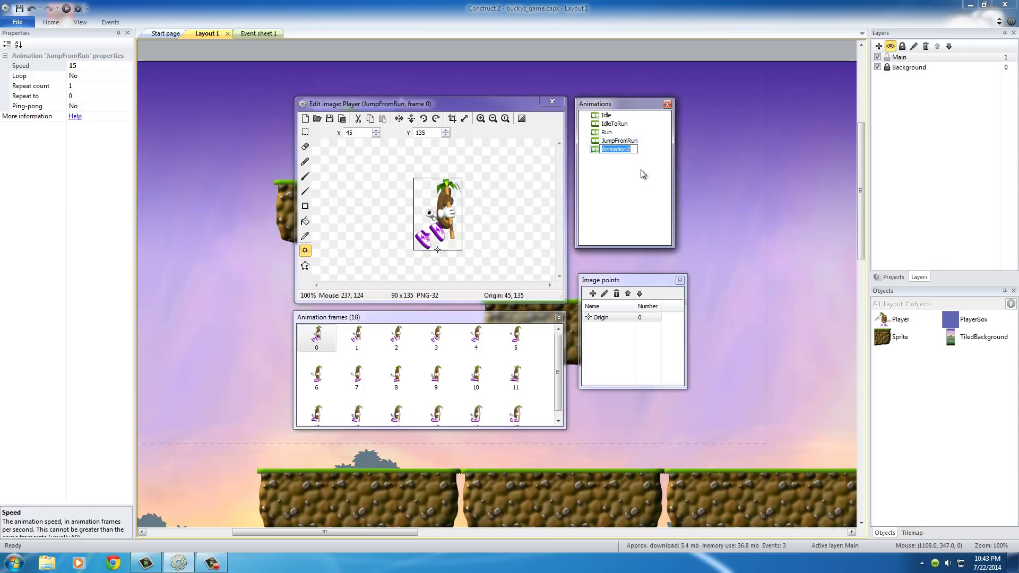
type("JumpFromStand")
key("Return")
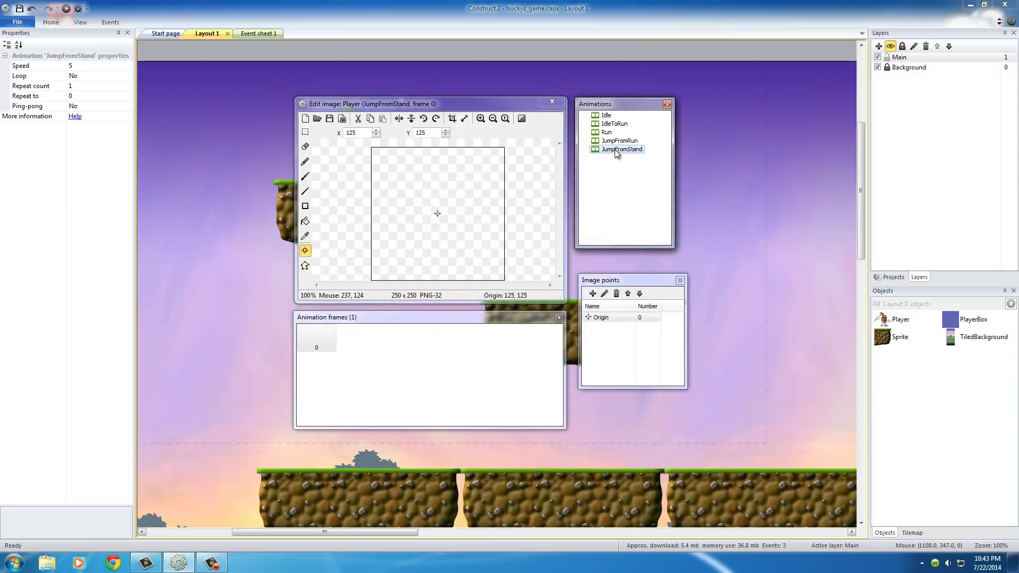
Step: Import the jump-from-stand sprite strip from the Jump from stand folder as frames
right_click(393, 364)
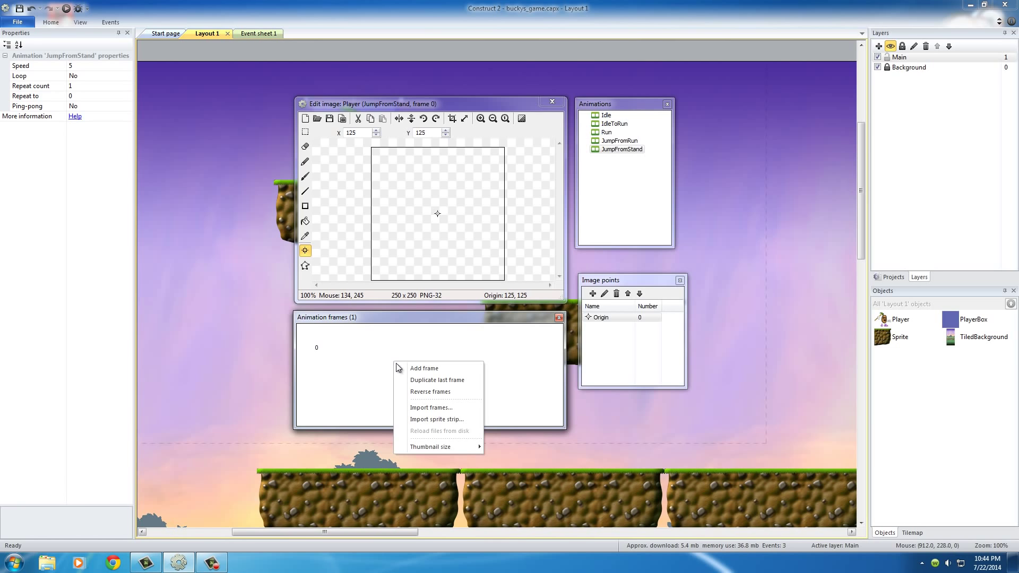
left_click(440, 419)
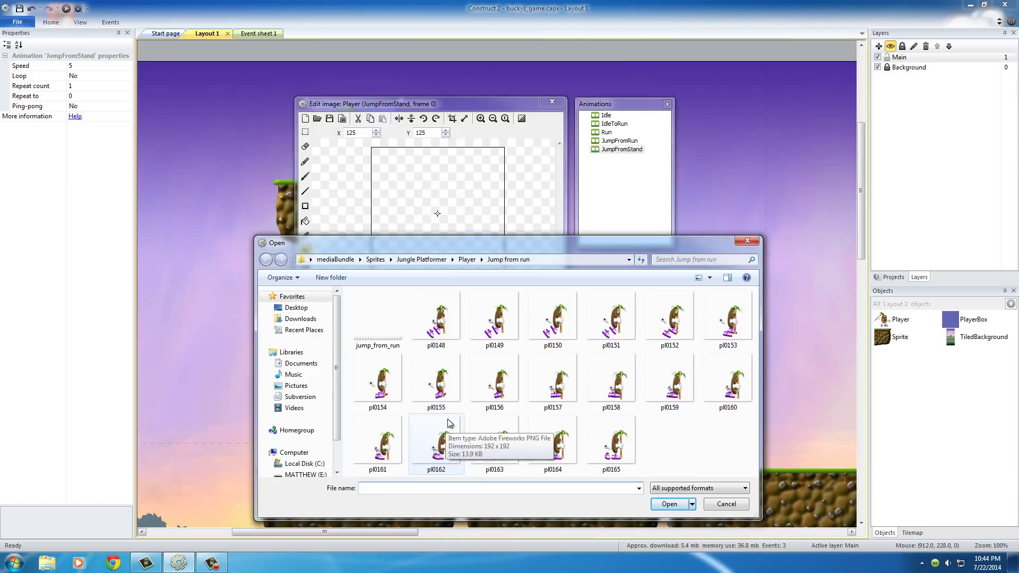
left_click(467, 259)
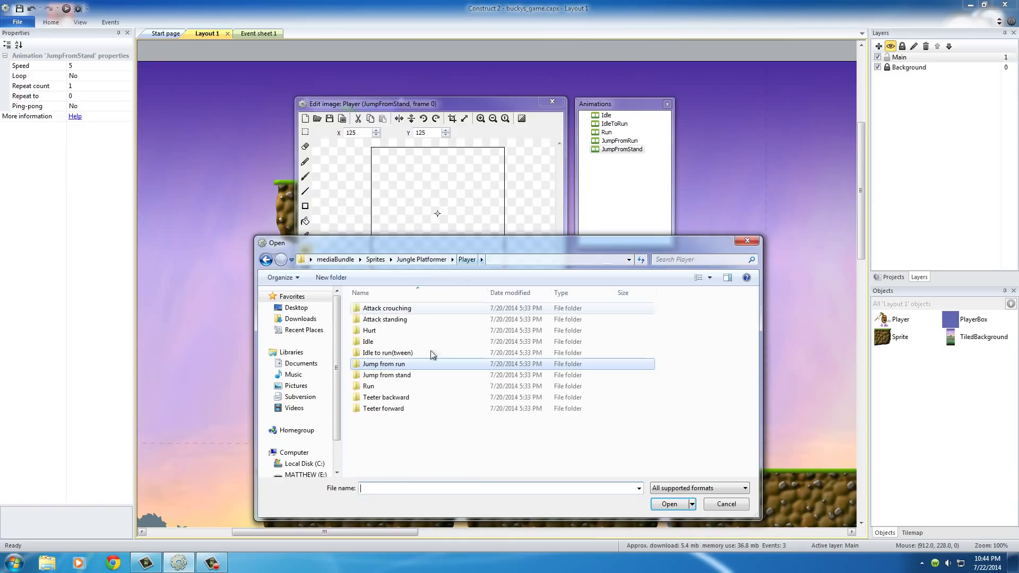
double_click(357, 380)
double_click(372, 337)
left_click(433, 400)
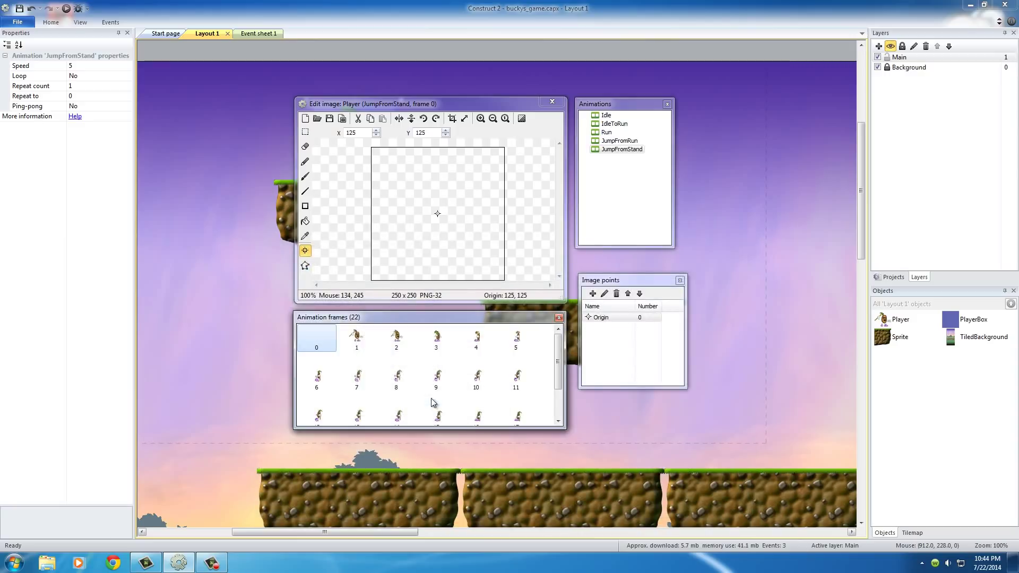
right_click(324, 346)
Step: Delete the empty first frame, crop the frames, and apply the origin to the whole animation
left_click(353, 359)
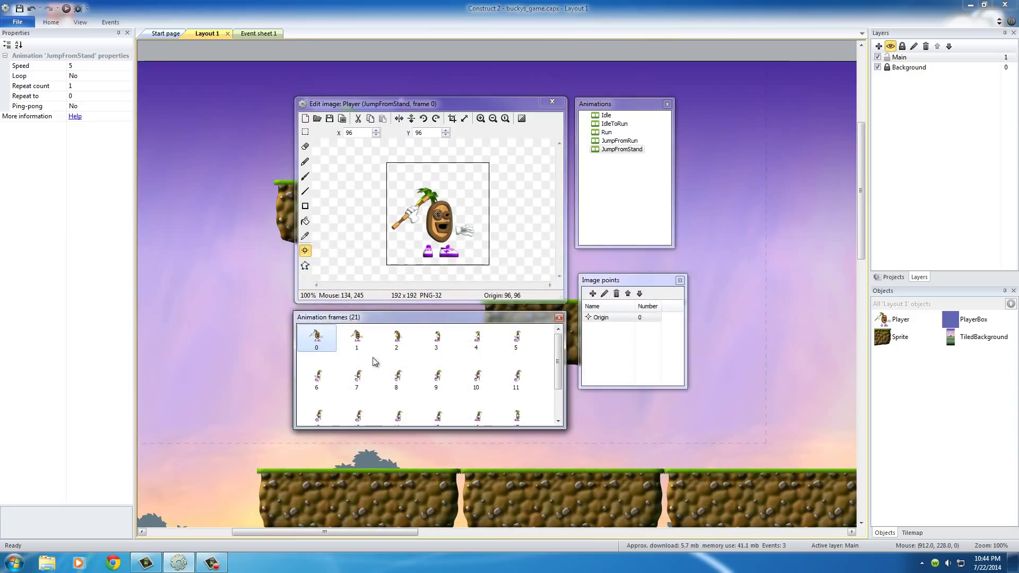
left_click(452, 119, "shift")
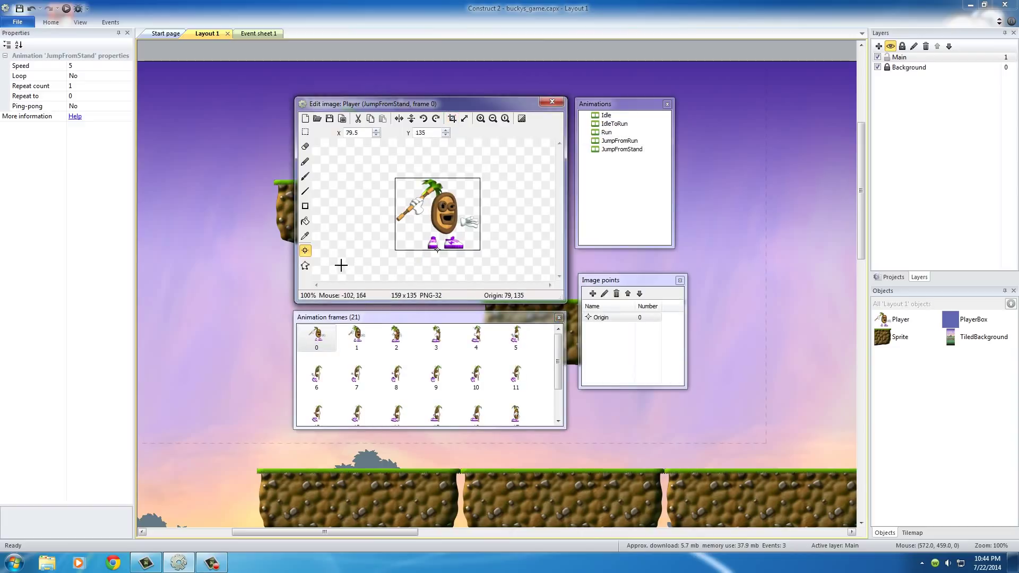
right_click(607, 317)
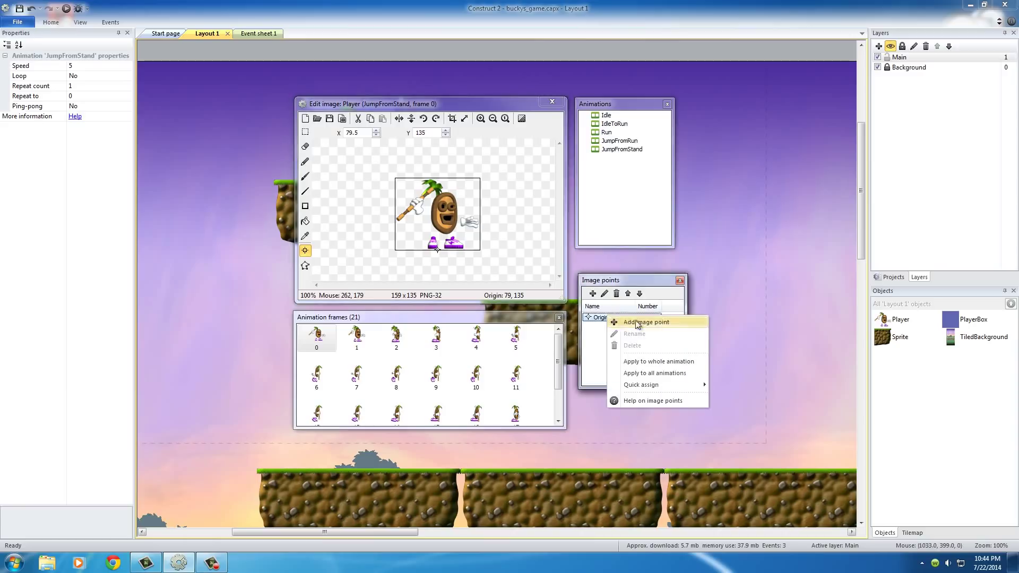
left_click(664, 361)
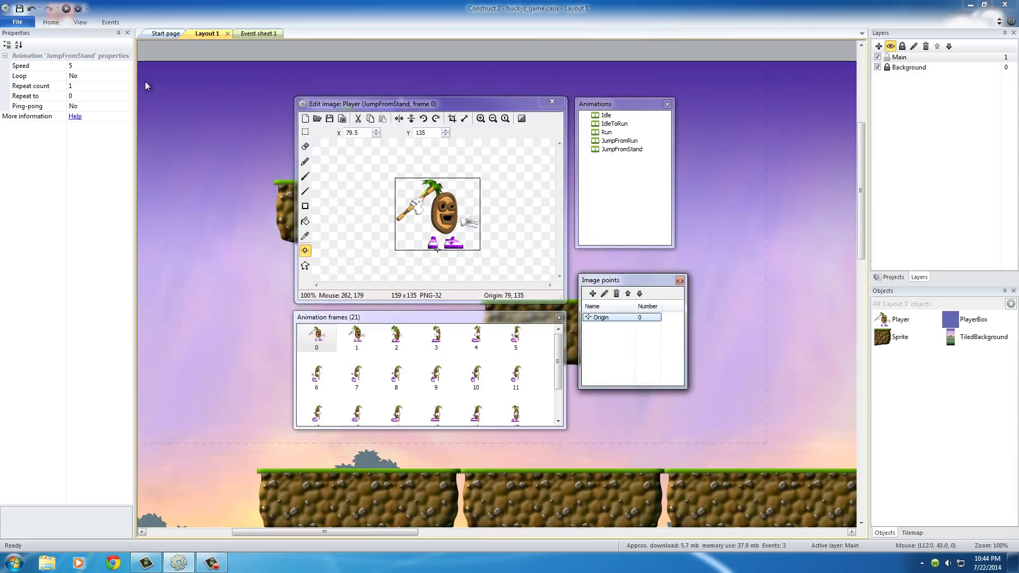
Step: Set the JumpFromStand animation speed to 22, leaving Loop off
left_click(625, 150)
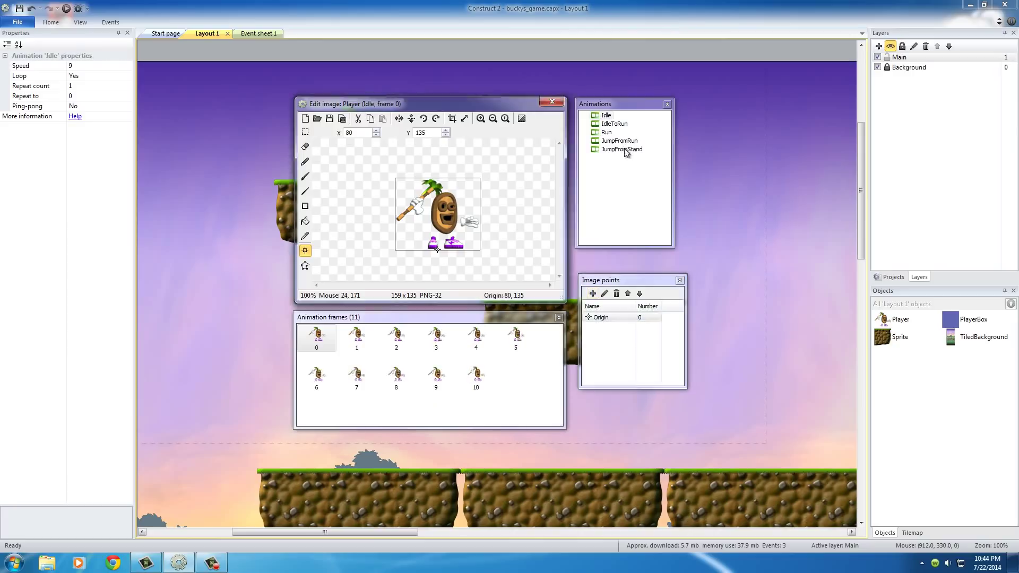
left_click(626, 150)
left_click(74, 67)
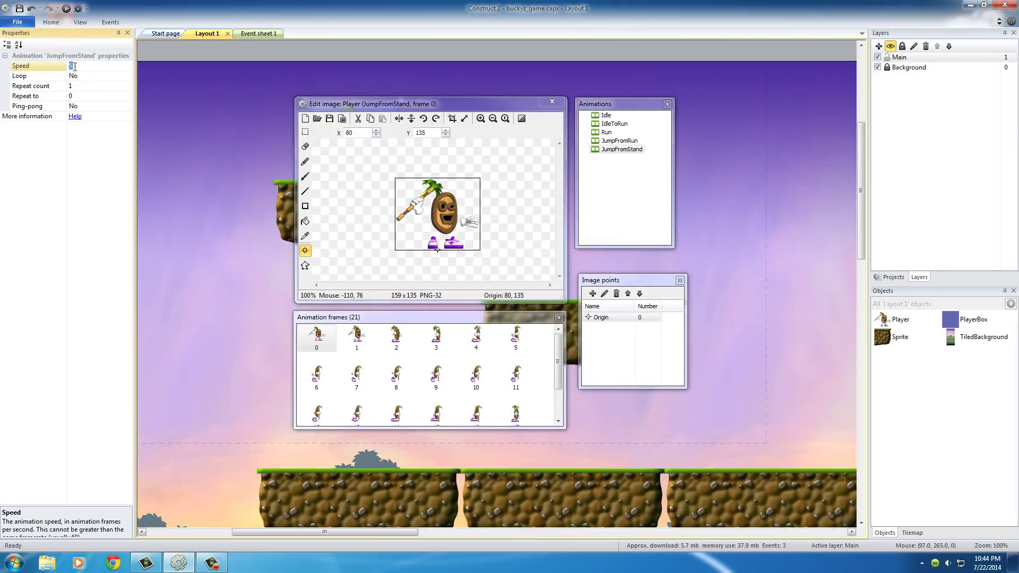
type("22")
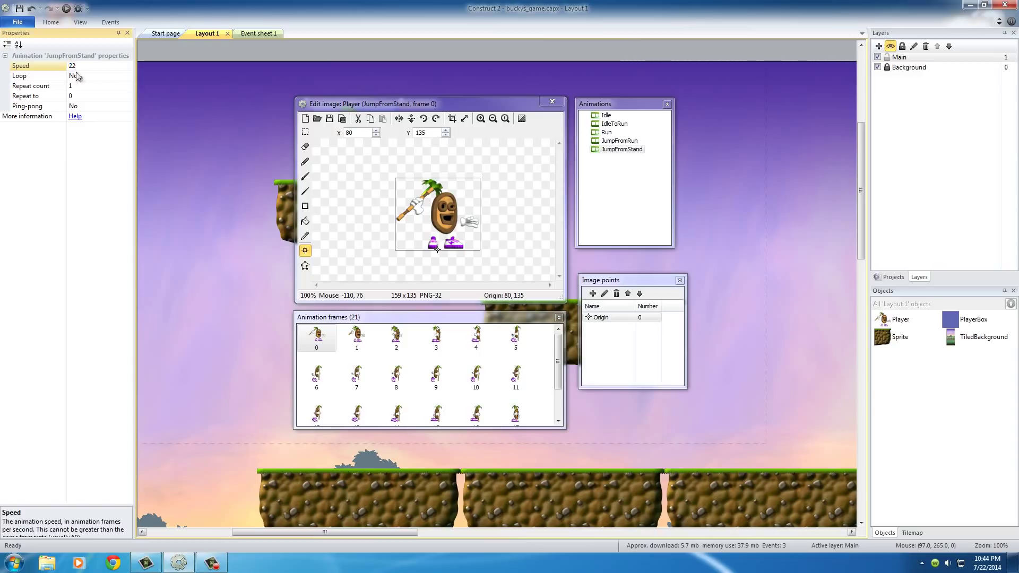
left_click(78, 77)
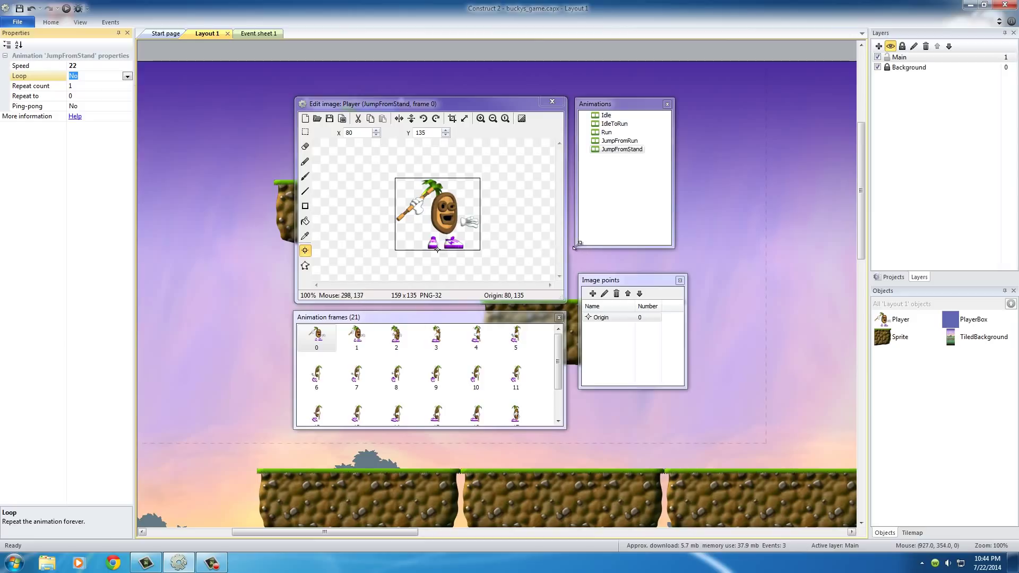
Step: Cycle through Idle, IdleToRun, Run, JumpFromRun and JumpFromStand, ending on Run
left_click(606, 116)
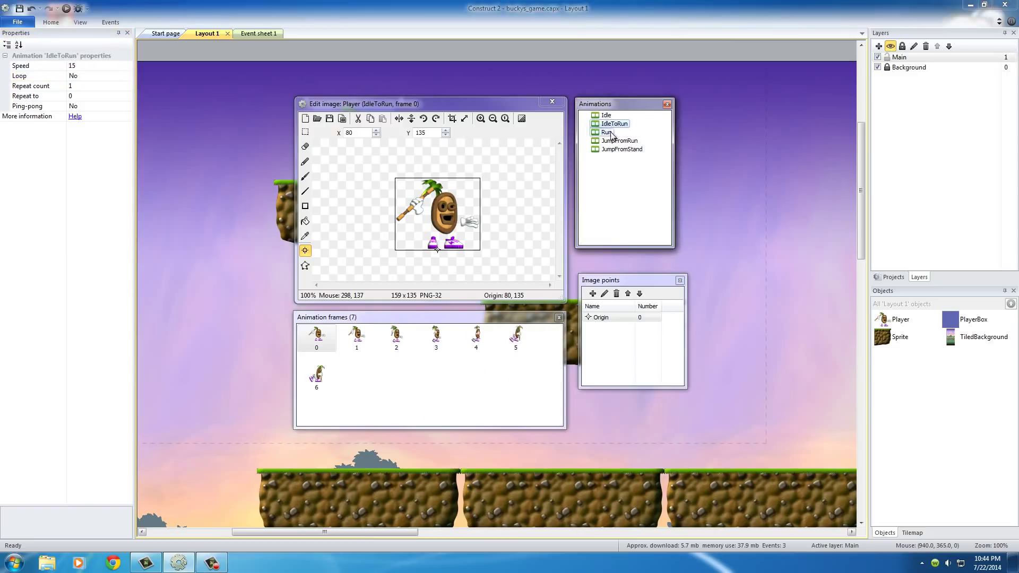
left_click(610, 133)
left_click(614, 124)
left_click(616, 141)
left_click(615, 149)
left_click(615, 141)
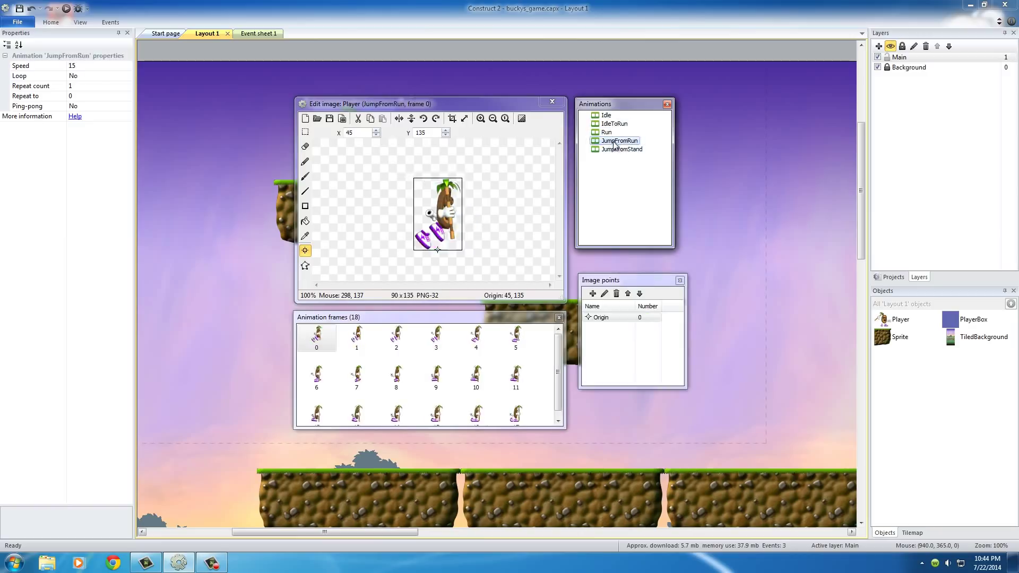
left_click(608, 132)
left_click(612, 124)
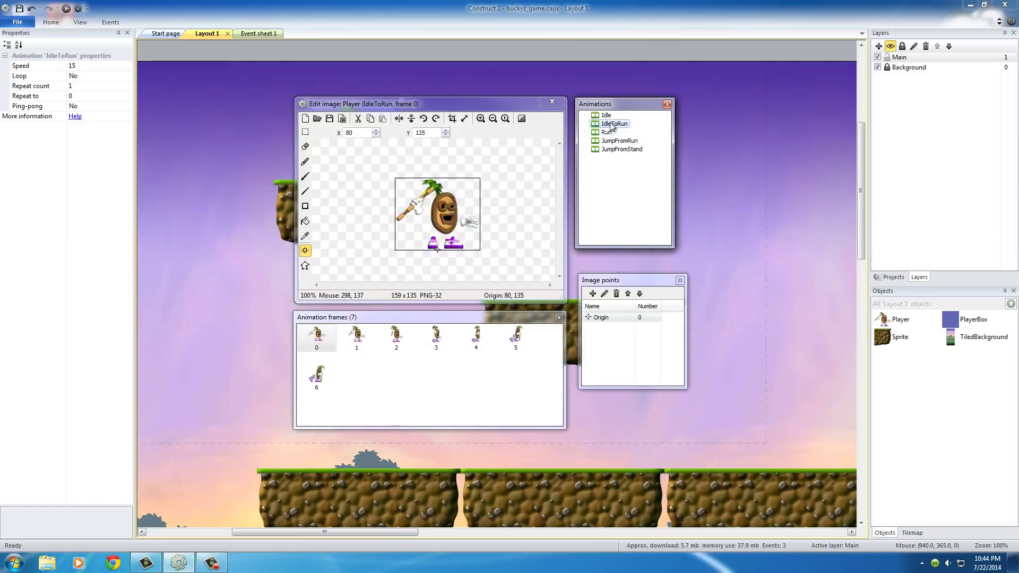
left_click(605, 115)
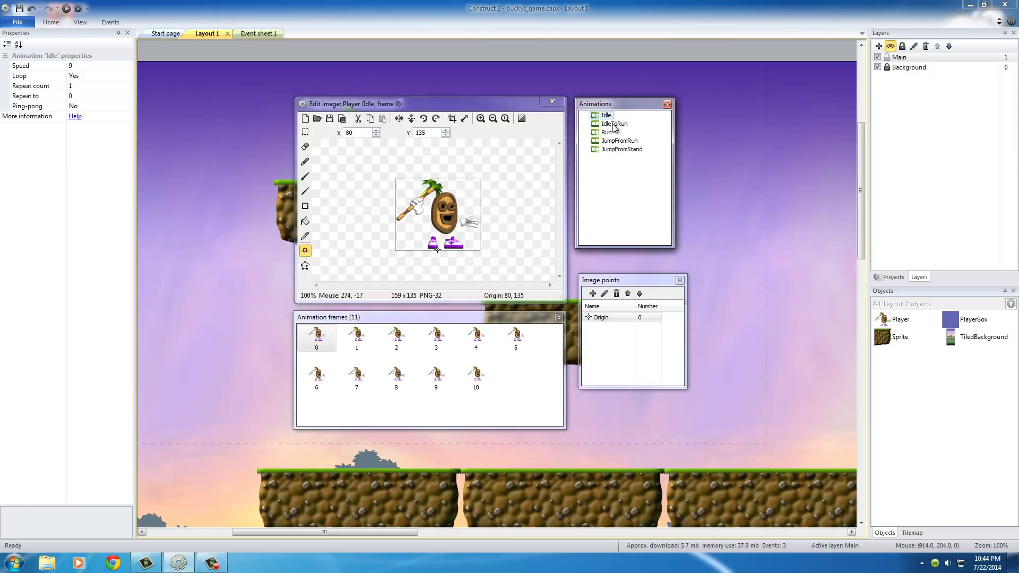
left_click(612, 124)
left_click(607, 132)
left_click(618, 141)
left_click(620, 150)
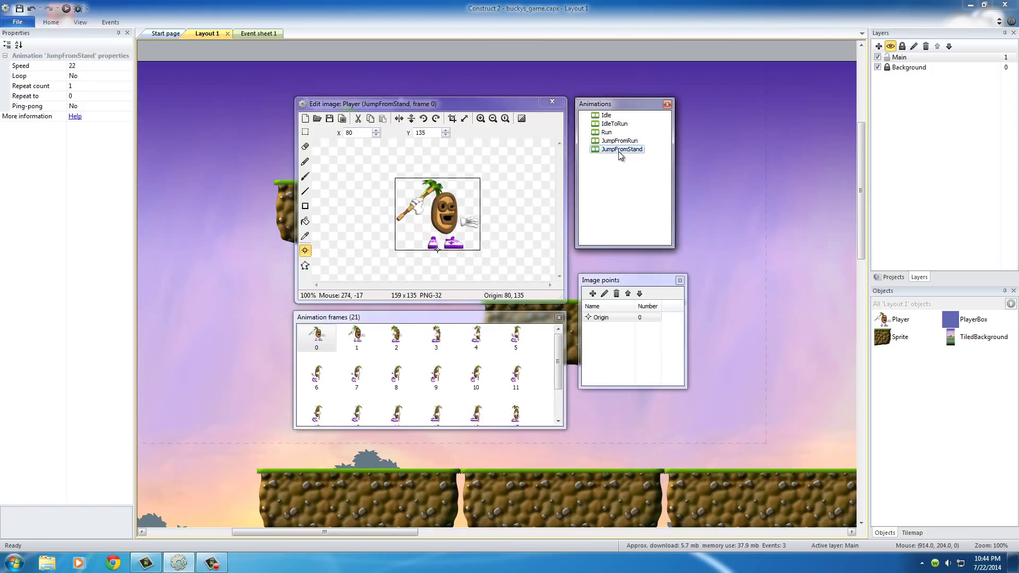
left_click(607, 132)
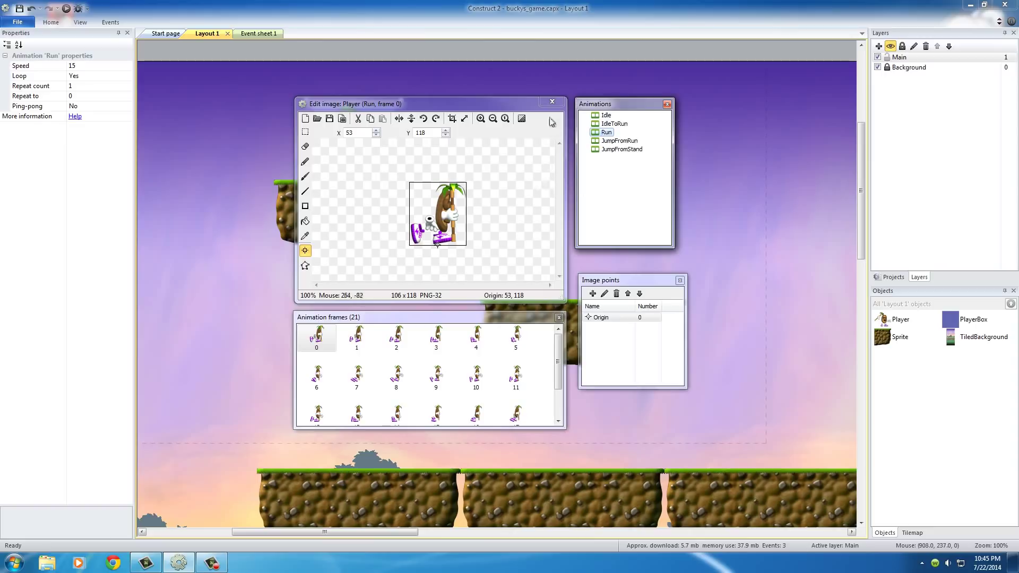
Step: Close the Edit image window and deselect the Player in Layout 1
left_click(552, 102)
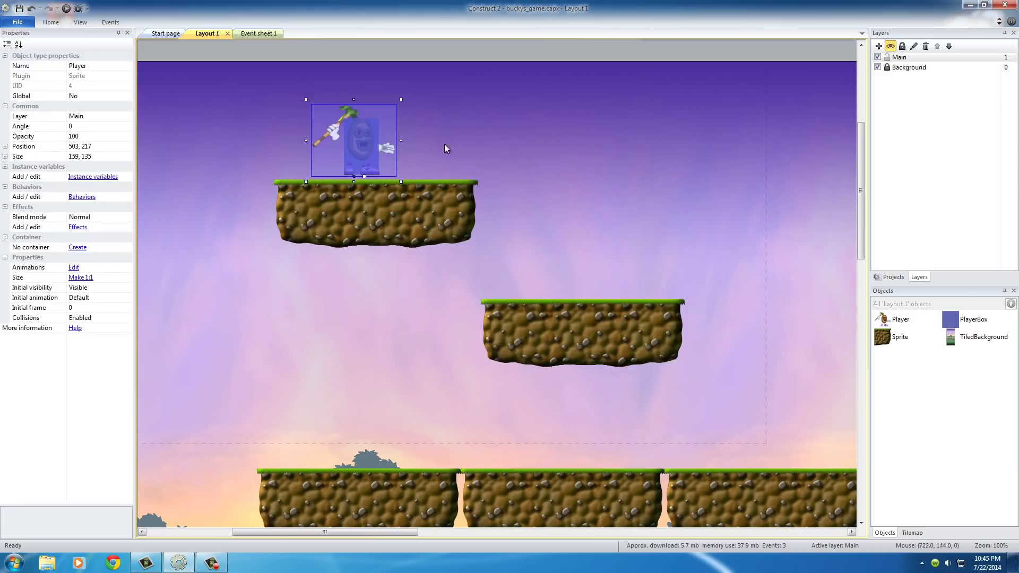
left_click(434, 149)
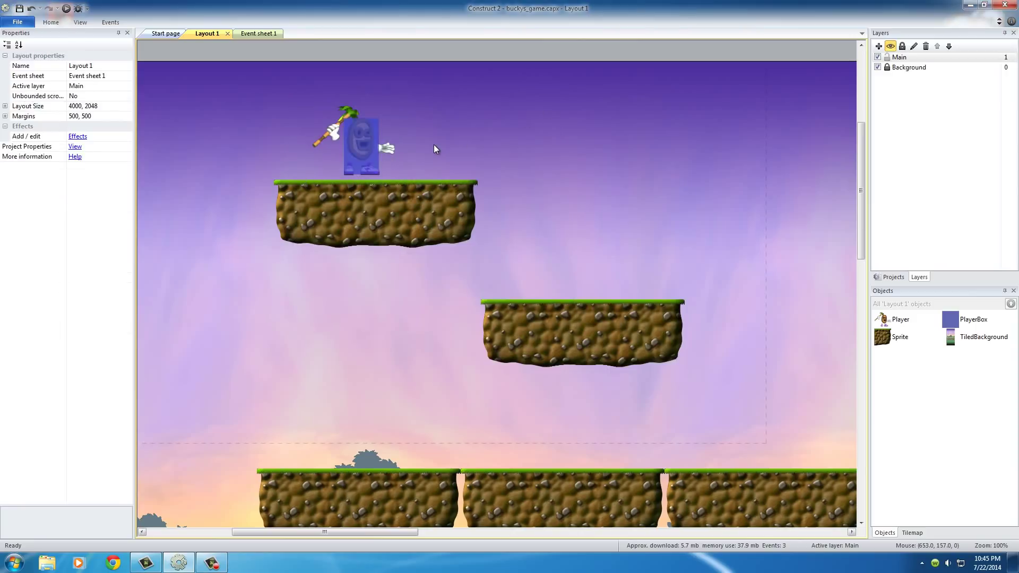